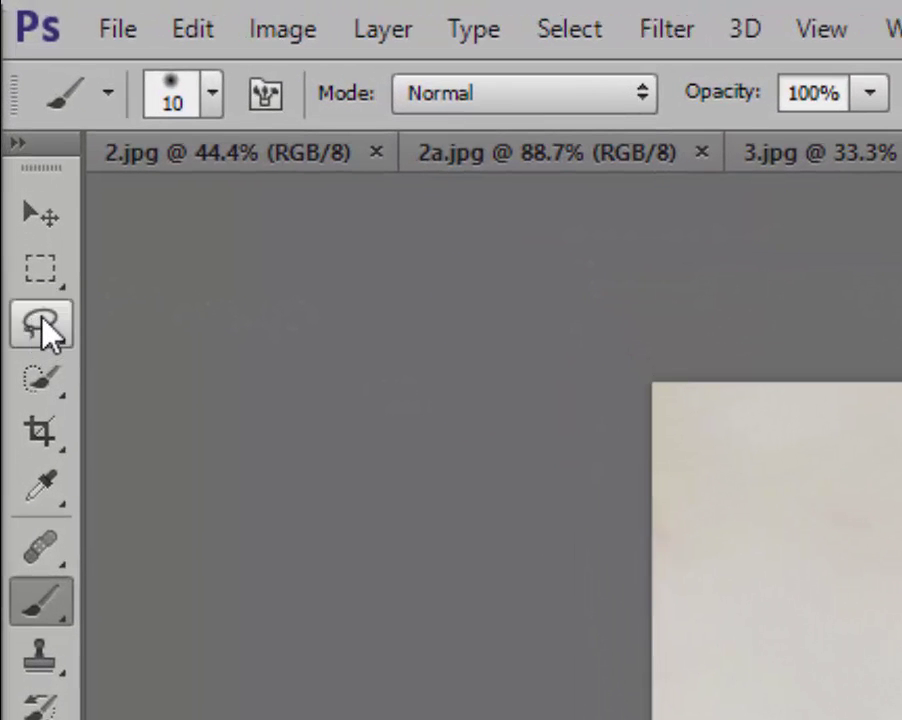
Lasso the lower part of the white skirt and copy it to a new Layer 1
click(44, 327)
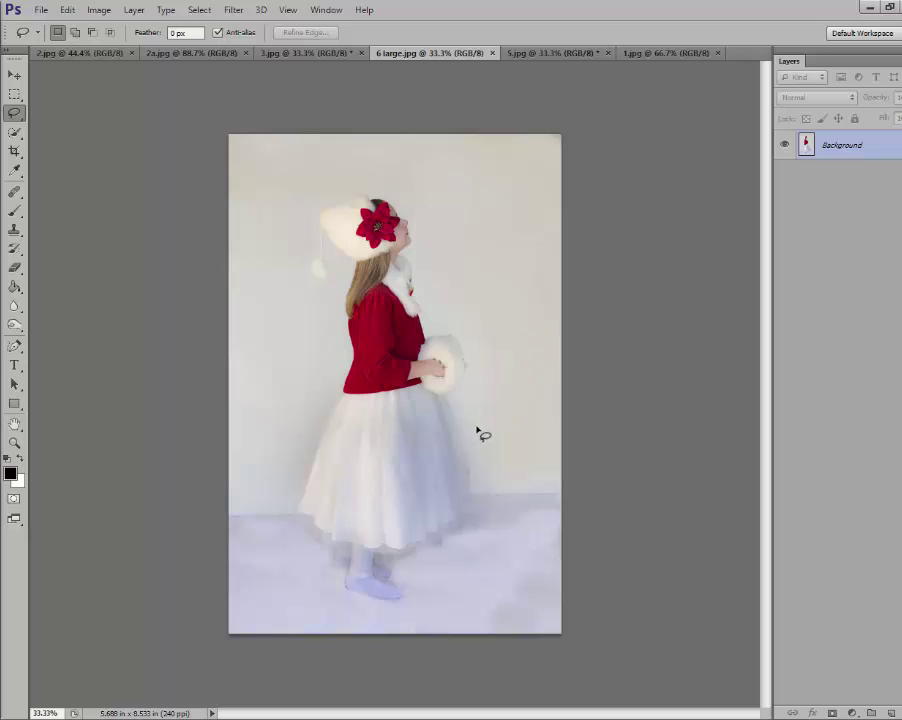
mouse_move(466, 427)
mouse_down()
mouse_move(314, 429)
mouse_move(285, 513)
mouse_move(296, 535)
mouse_move(368, 570)
mouse_move(460, 538)
mouse_move(488, 512)
mouse_move(489, 448)
mouse_move(465, 429)
mouse_move(472, 424)
mouse_up()
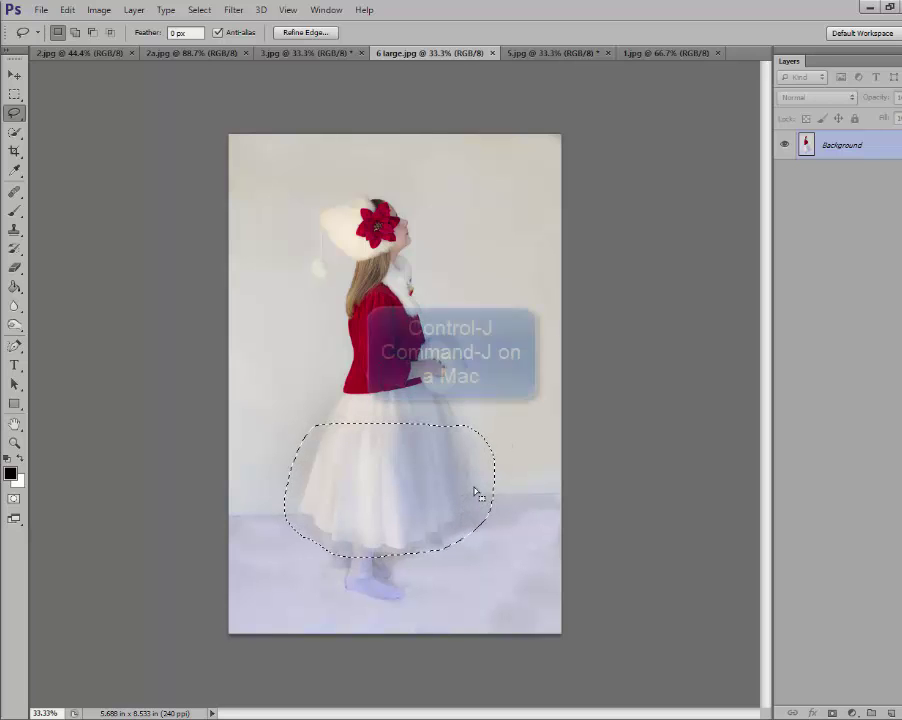
key(ctrl+j)
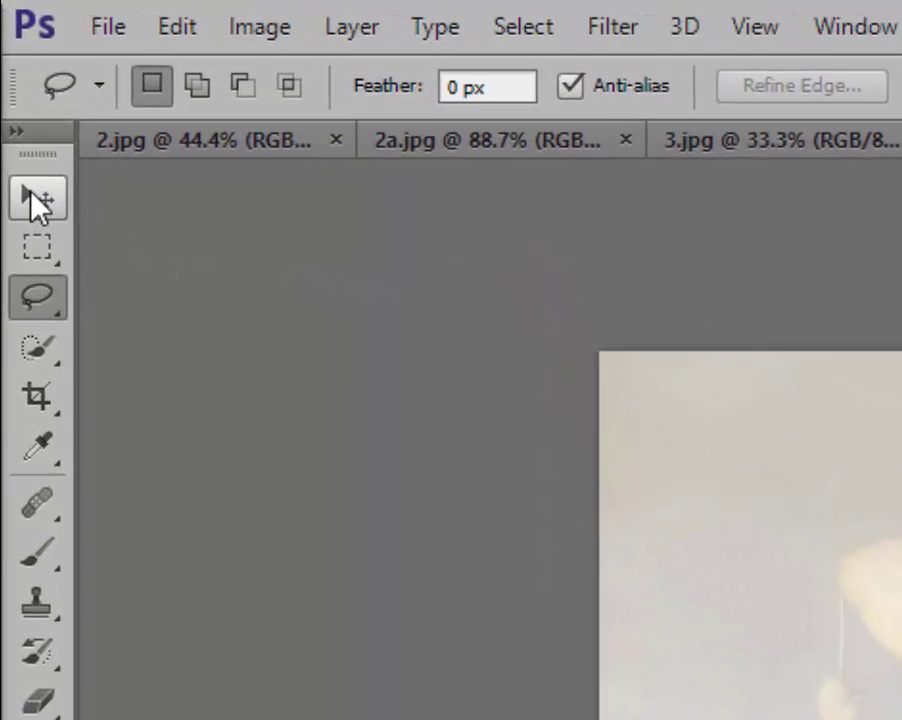
Move the skirt copy down and widen it to 126.04% with a -0.63° skew
click(36, 200)
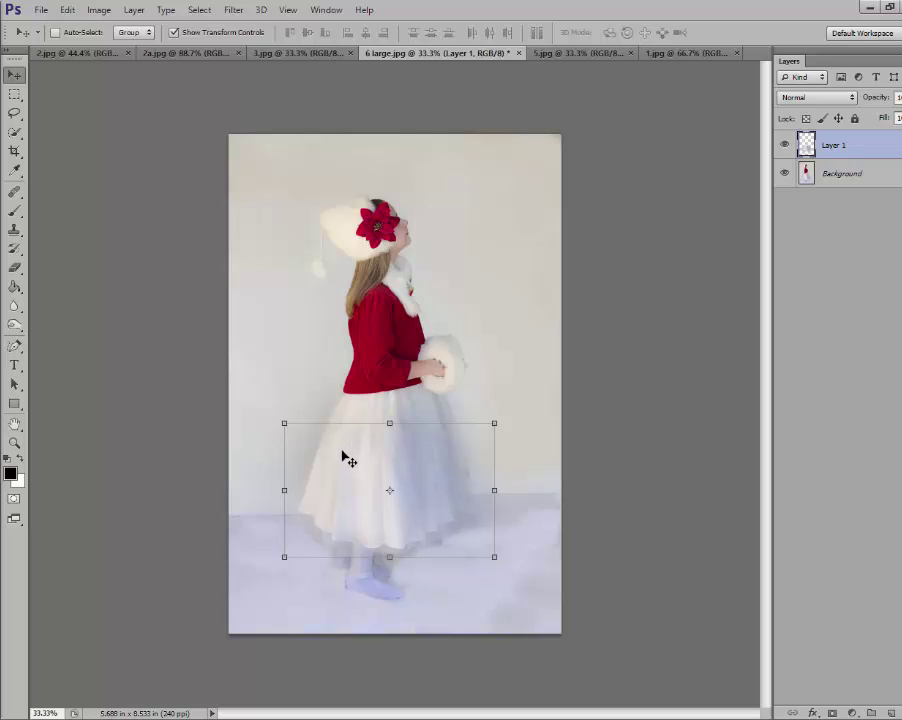
drag(346, 461, 324, 505)
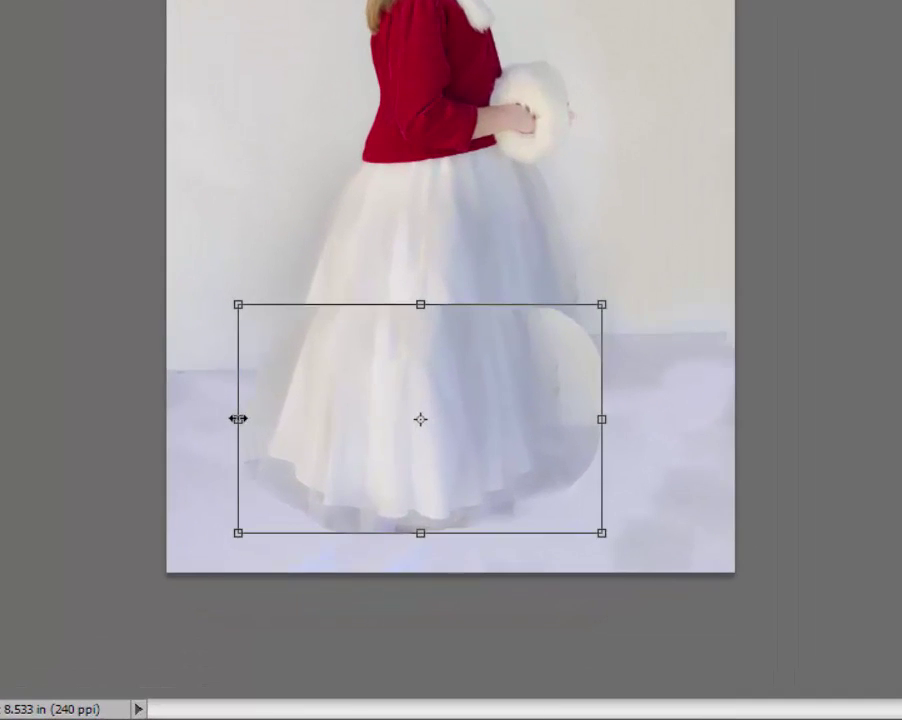
drag(273, 543, 264, 543)
drag(225, 417, 224, 418)
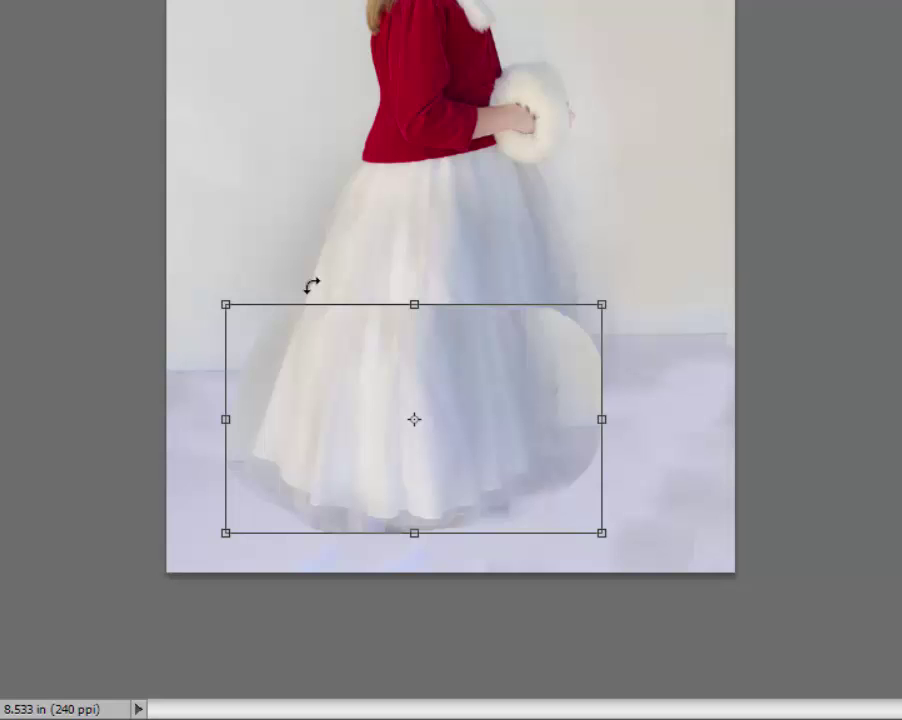
drag(604, 422, 658, 424)
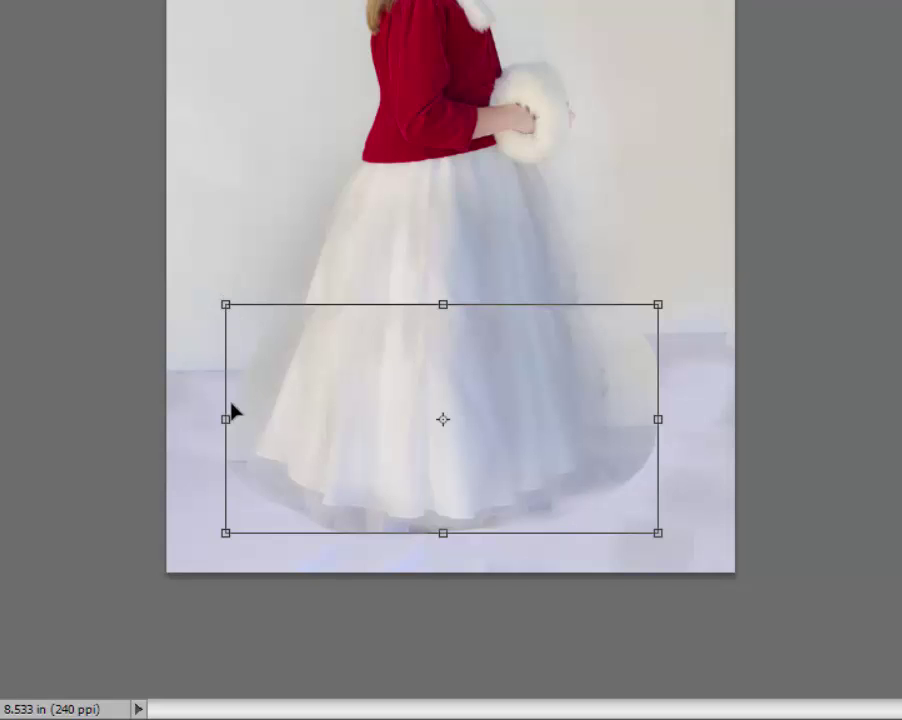
drag(224, 418, 214, 418)
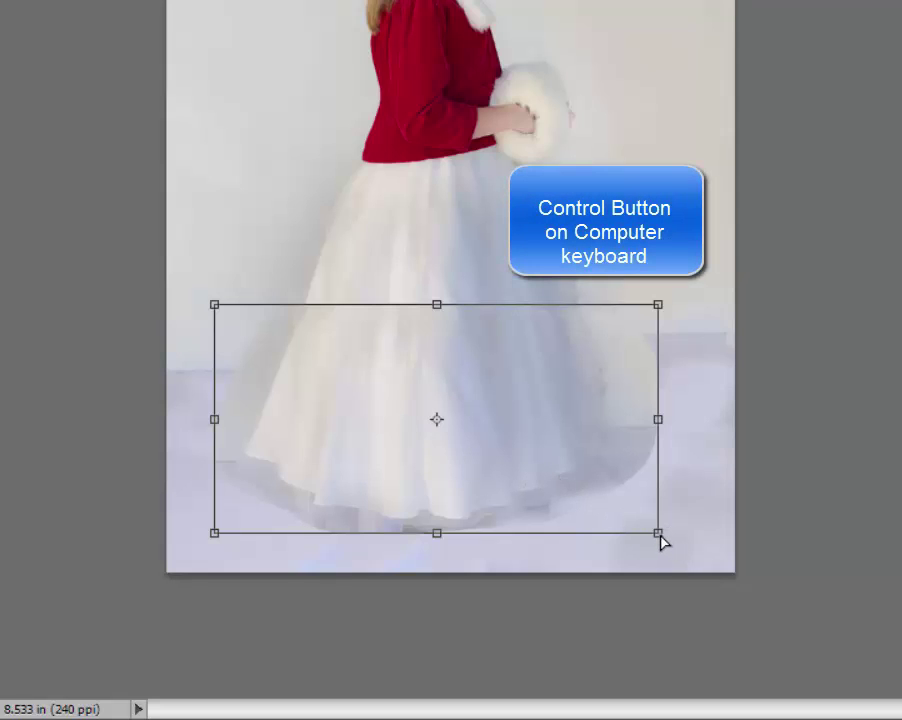
mouse_move(662, 541)
mouse_down()
mouse_move(706, 513)
mouse_move(656, 537)
mouse_move(670, 537)
mouse_up()
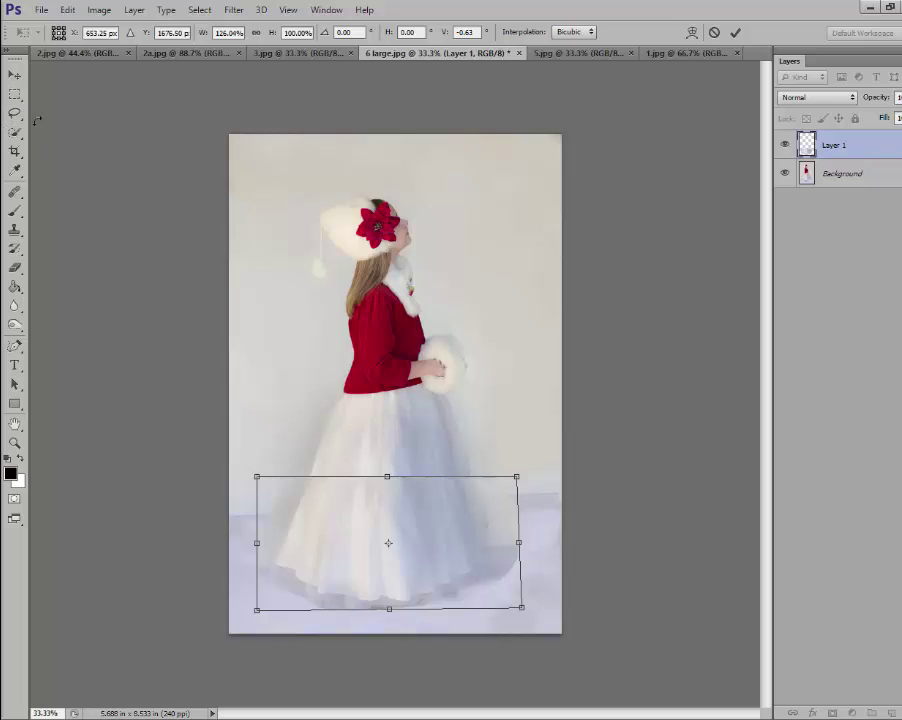
Apply the skirt transform and add a layer mask to Layer 1
click(15, 95)
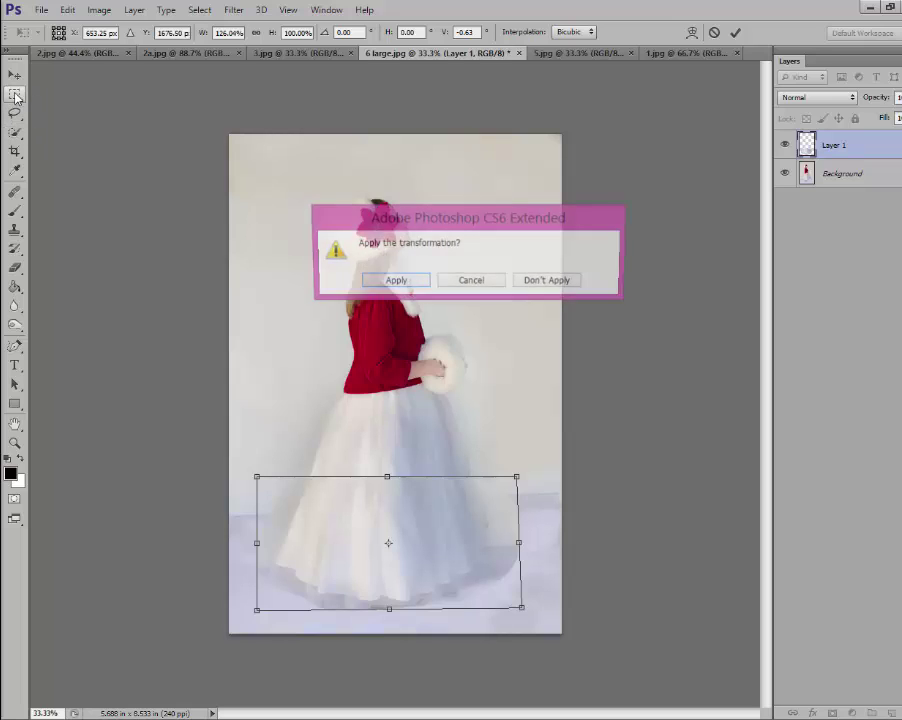
click(403, 284)
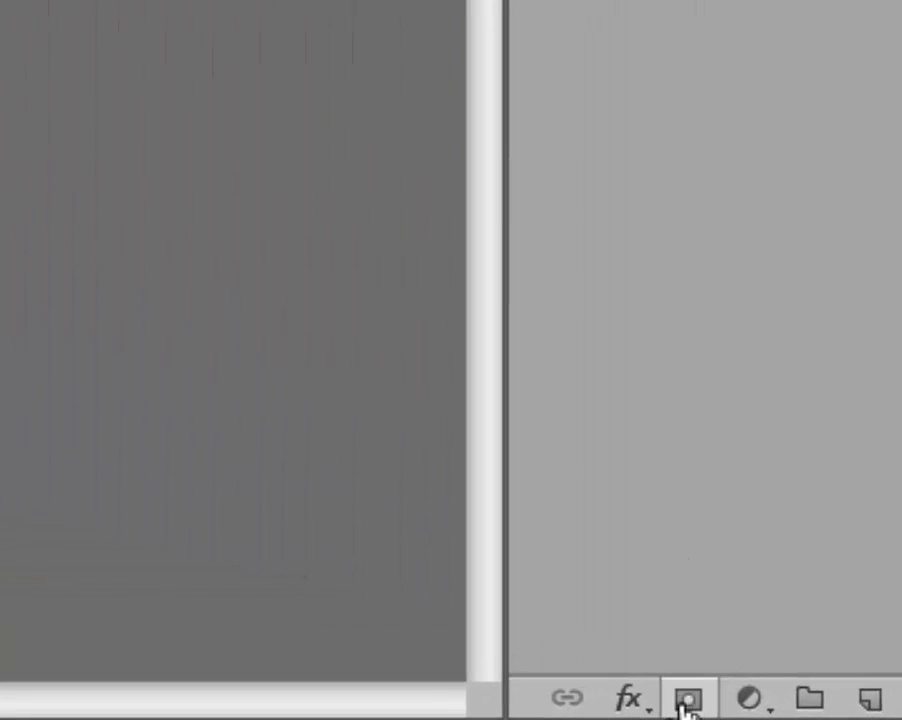
click(688, 700)
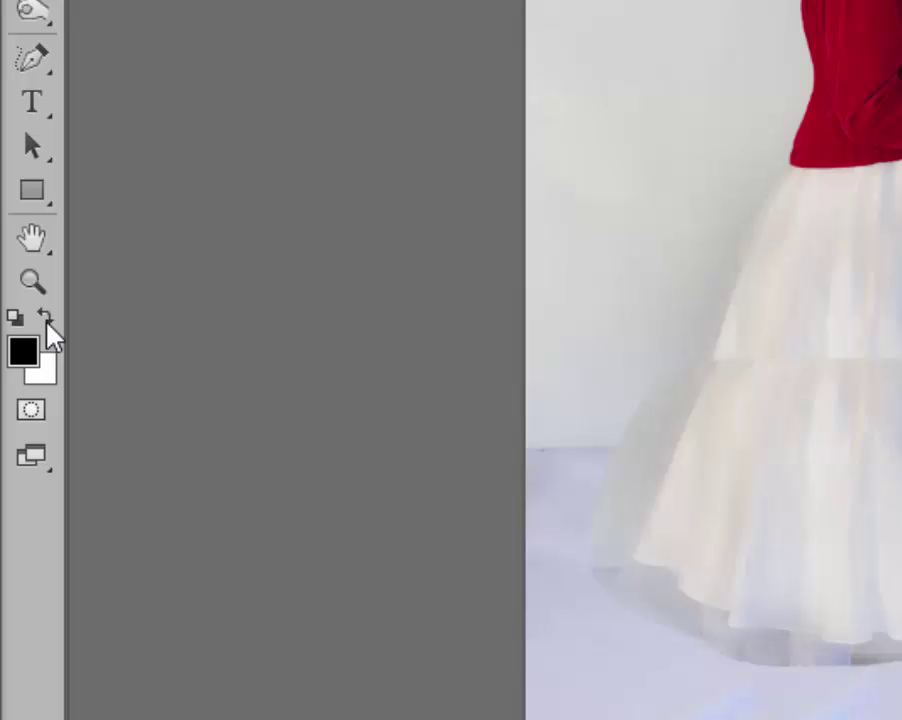
Set black as the foreground colour and choose a 45 px soft brush
click(45, 318)
click(40, 316)
click(44, 318)
click(42, 314)
click(45, 318)
click(42, 314)
click(27, 240)
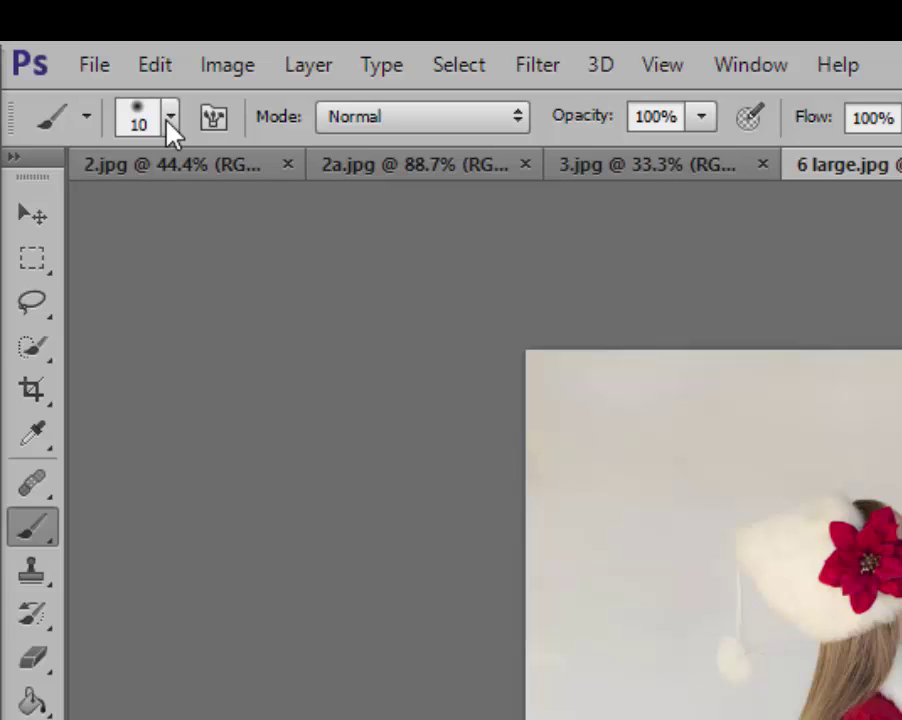
click(168, 125)
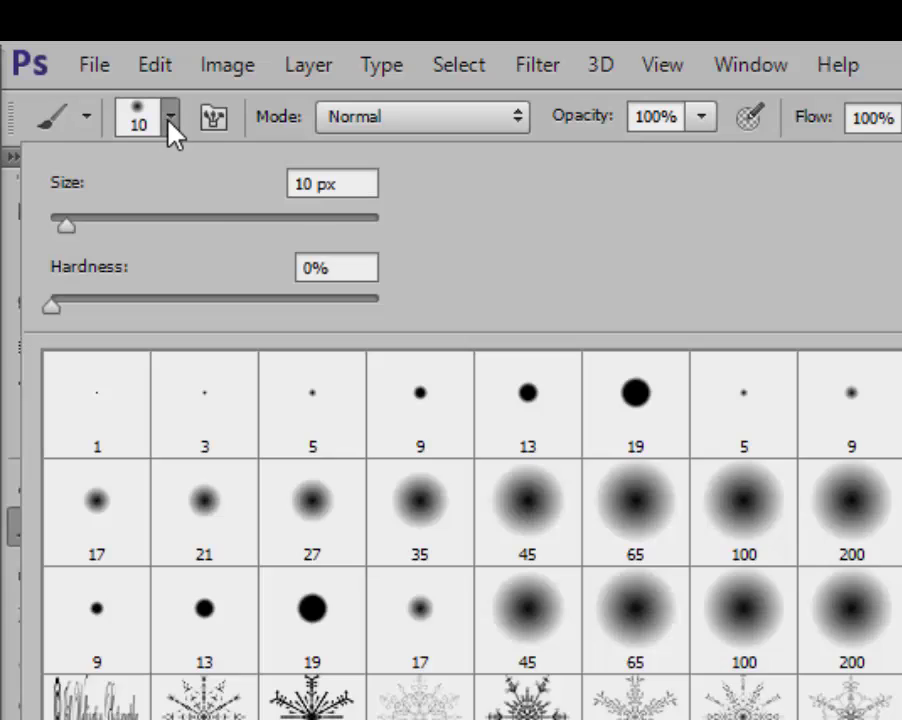
double_click(528, 506)
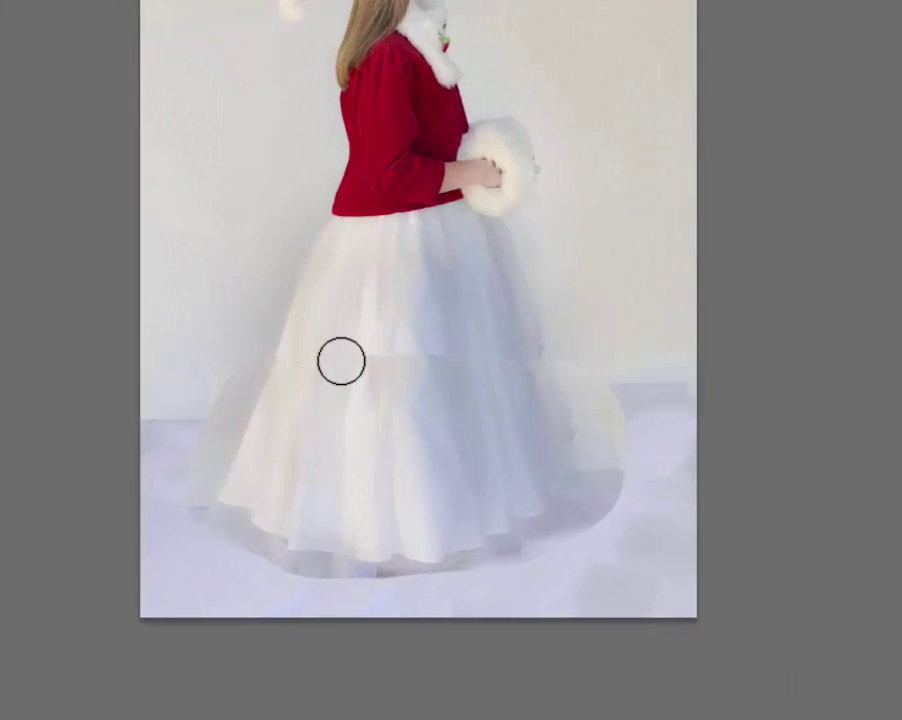
Mask out the seam and hem so the skirt blends in, then flatten the image
mouse_move(363, 352)
mouse_down()
mouse_move(380, 364)
mouse_move(471, 349)
mouse_up()
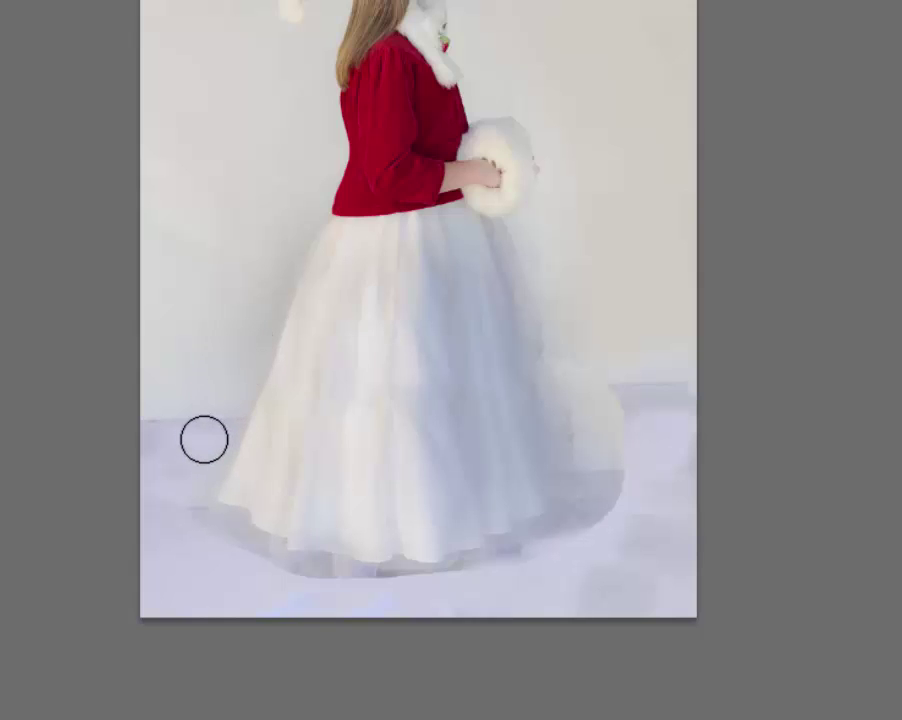
mouse_move(187, 492)
mouse_down()
mouse_move(208, 533)
mouse_move(225, 533)
mouse_move(307, 583)
mouse_move(450, 586)
mouse_move(555, 550)
mouse_move(540, 553)
mouse_move(620, 497)
mouse_move(583, 520)
mouse_move(617, 464)
mouse_move(576, 333)
mouse_move(592, 385)
mouse_up()
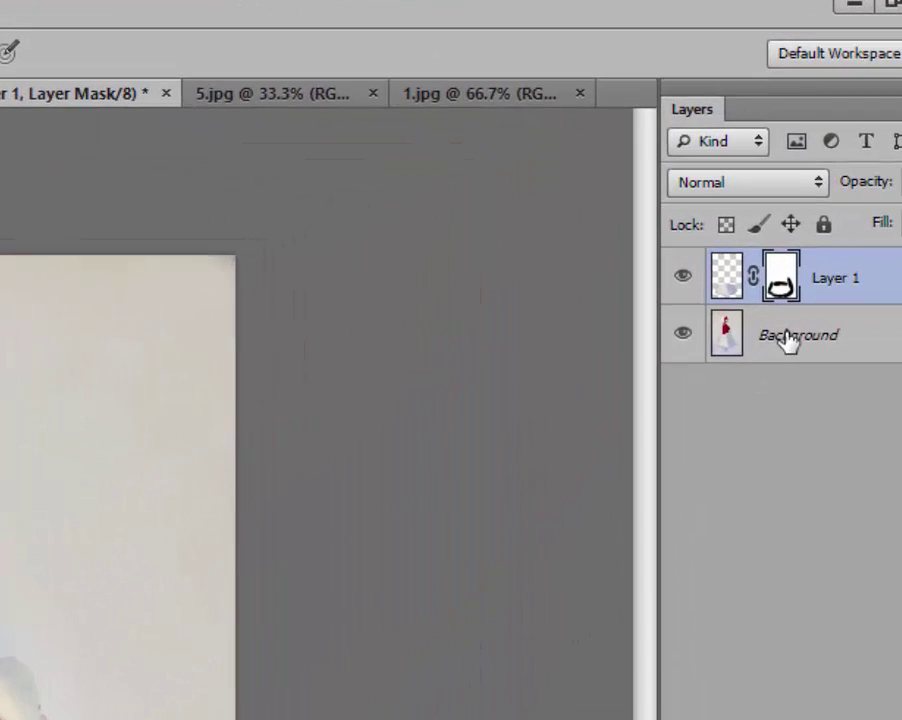
right_click(788, 338)
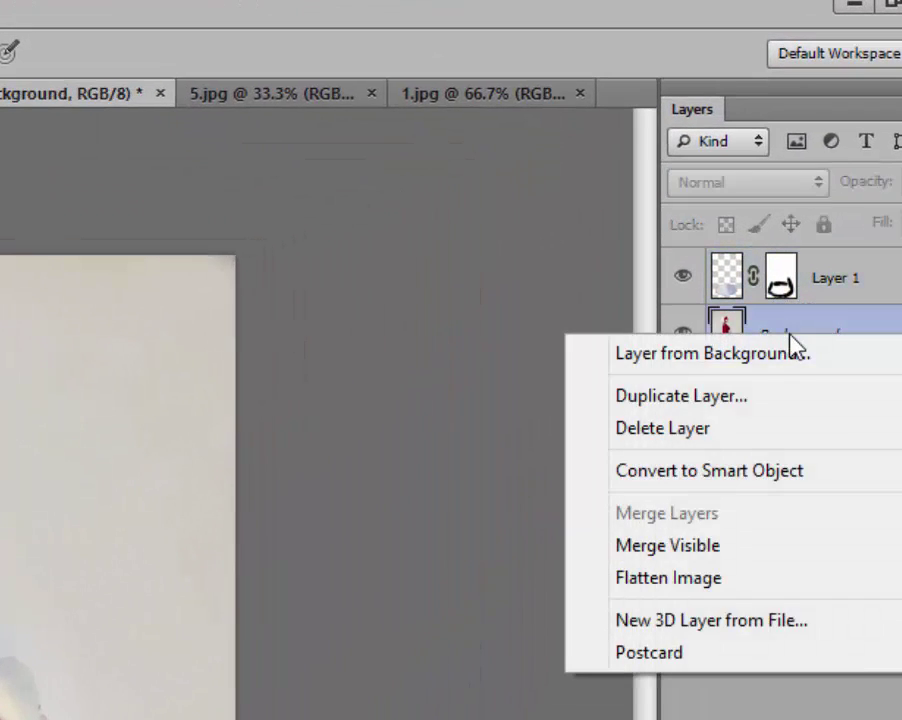
click(717, 580)
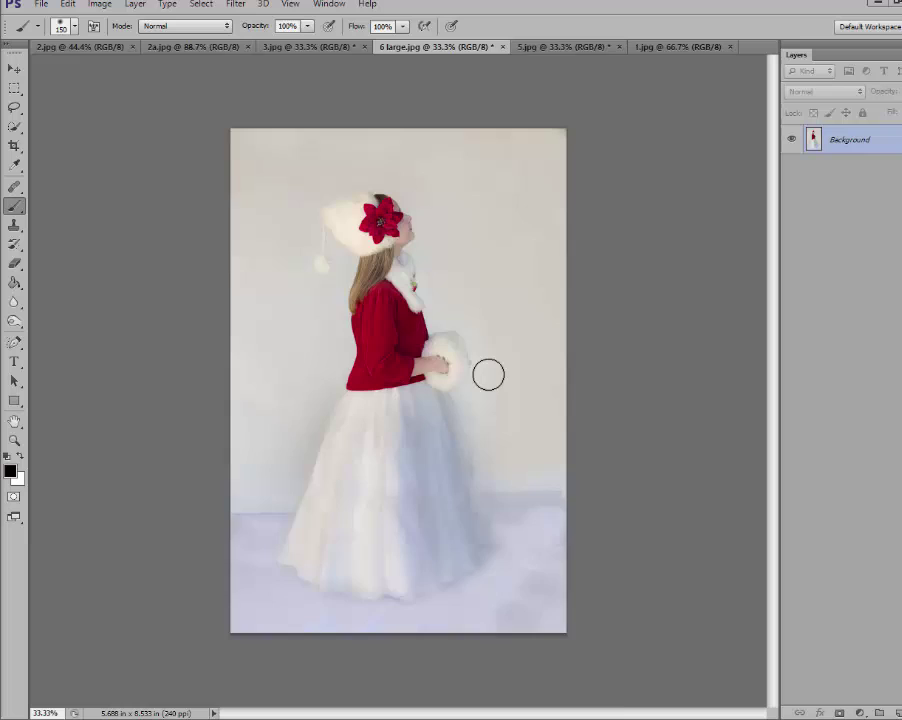
Zoom in, lasso the lower red sleeve, and copy it to a new Layer 1
scroll(488, 375, up, 6)
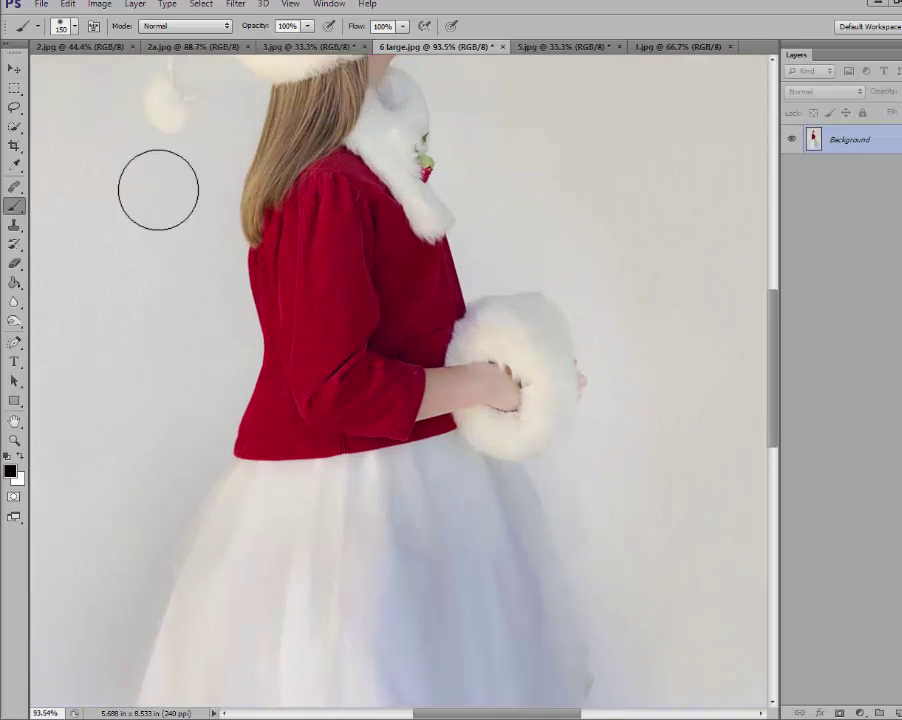
click(15, 108)
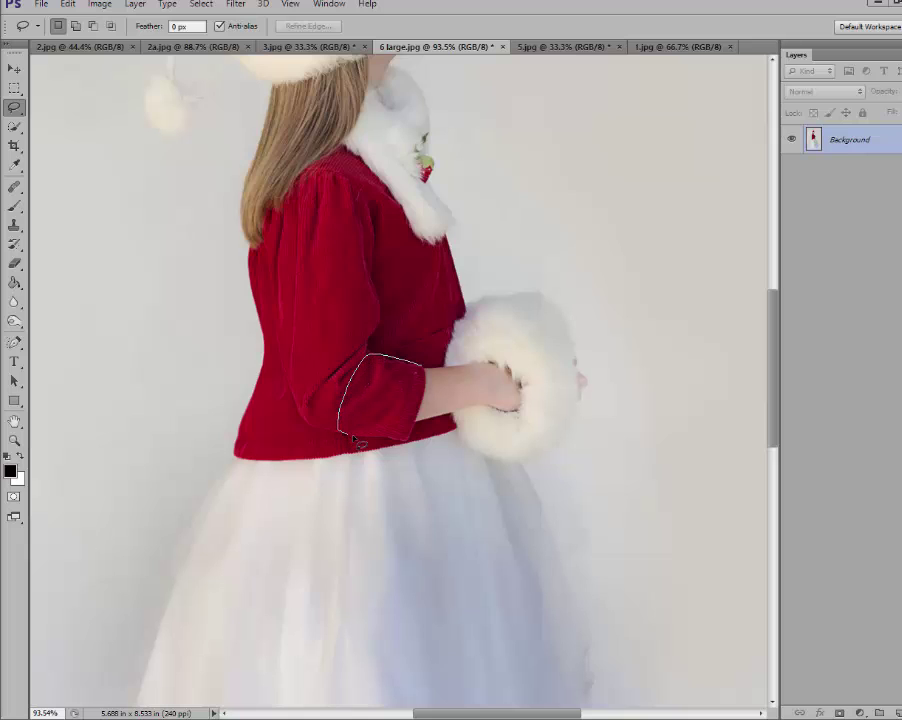
drag(383, 446, 414, 452)
drag(425, 372, 425, 372)
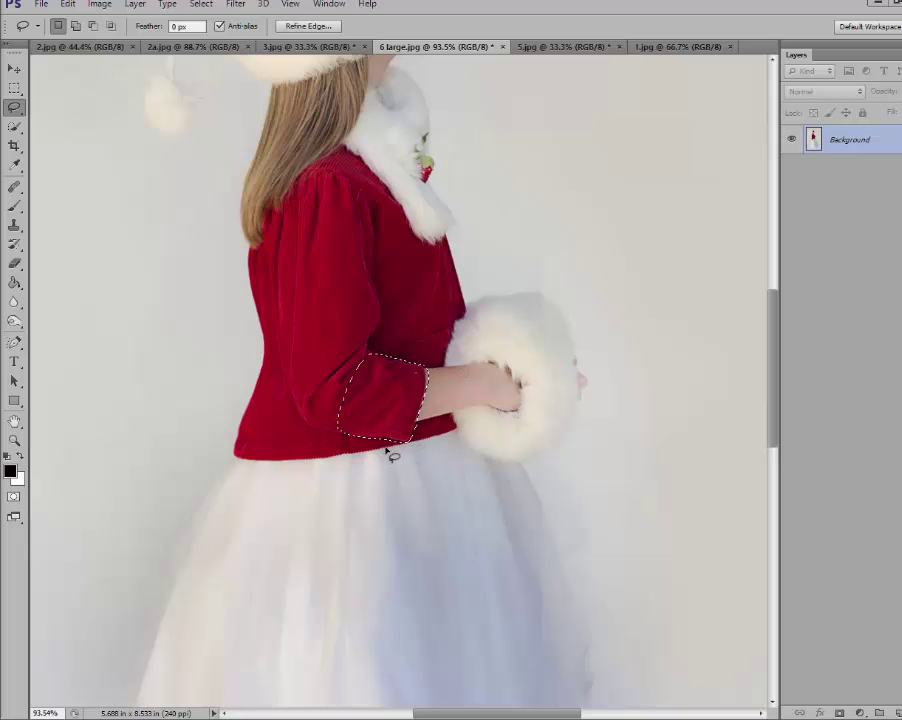
key(ctrl+j)
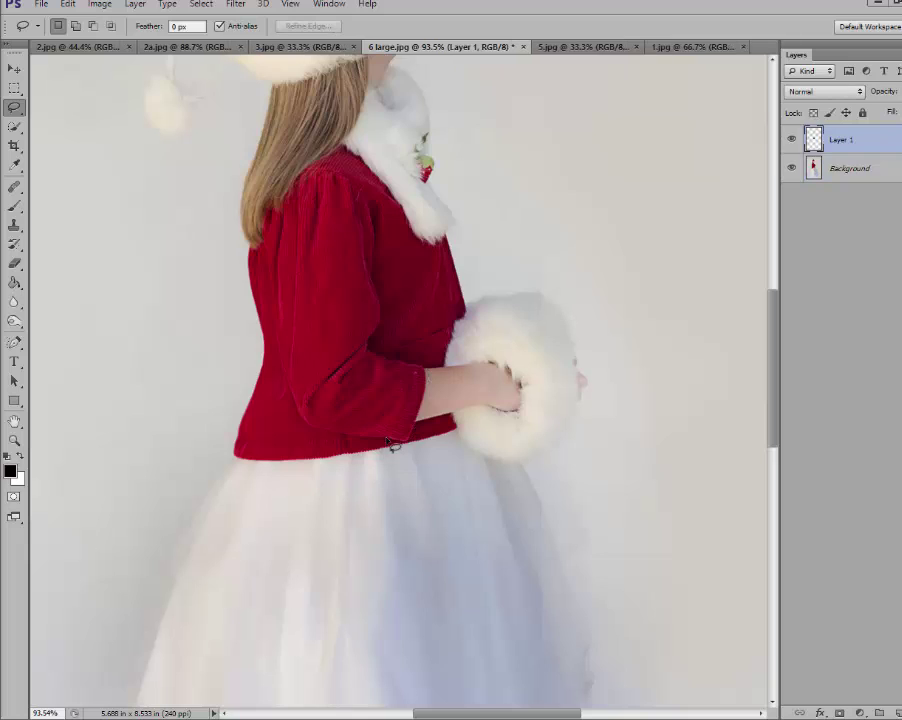
Paint black on Layer 1's mask with an ever smaller brush around sleeve, hand and muff
click(15, 67)
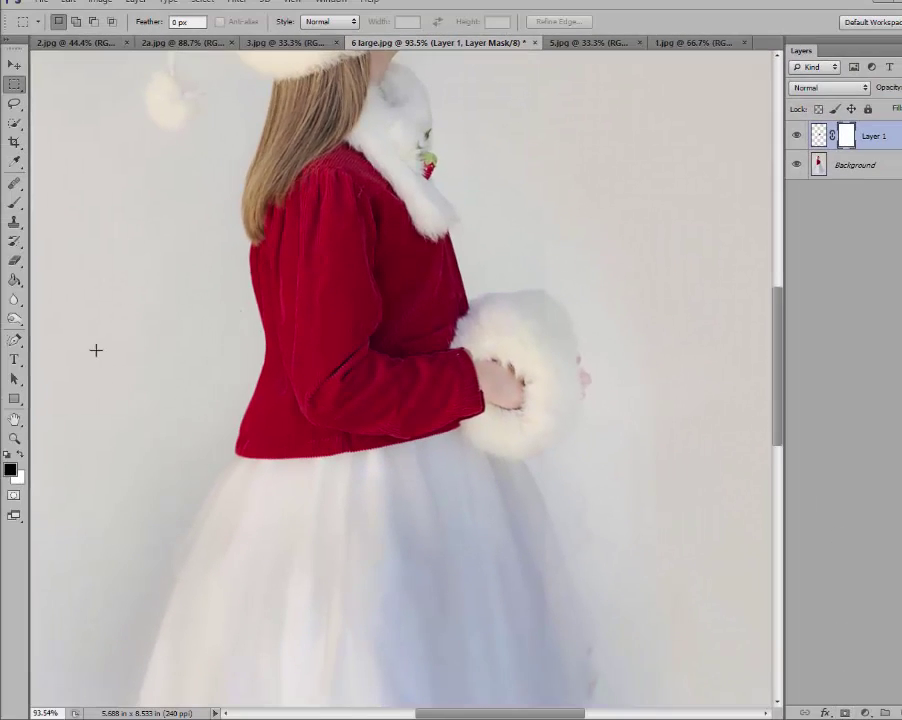
click(15, 203)
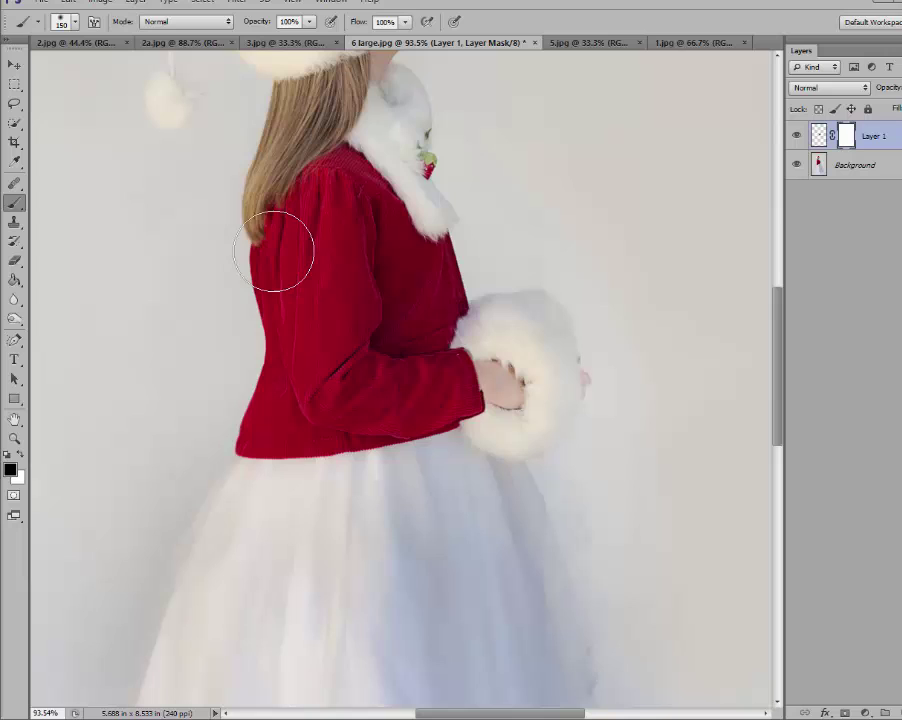
key(bracketleft)
key(bracketleft)
key(bracketleft)
key(bracketleft)
key(bracketleft)
key(bracketleft)
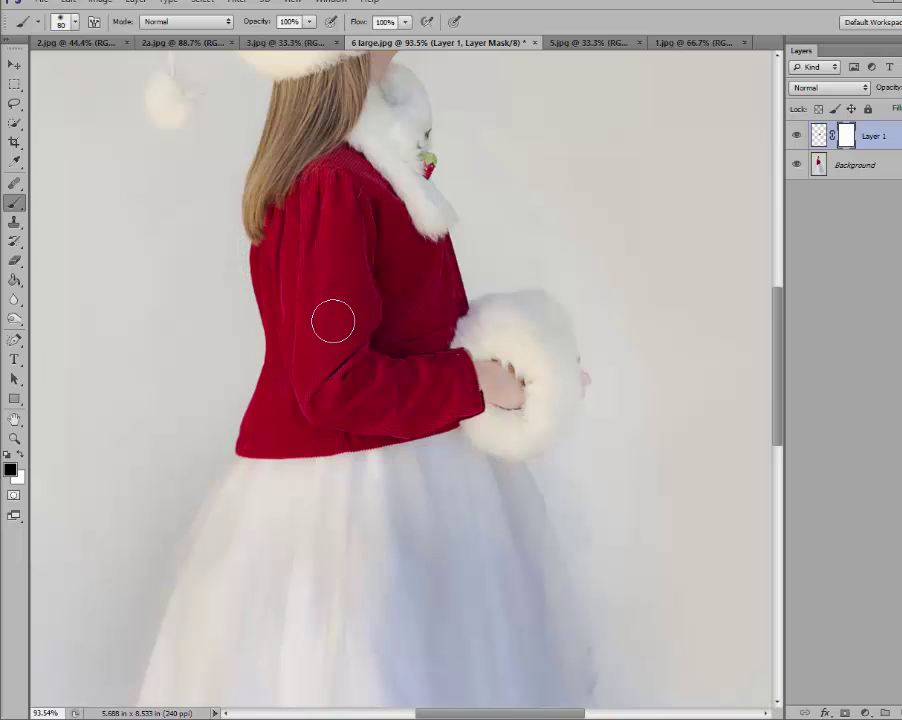
key(bracketleft)
key(bracketleft)
scroll(523, 453, up, 3)
scroll(481, 320, up, 2)
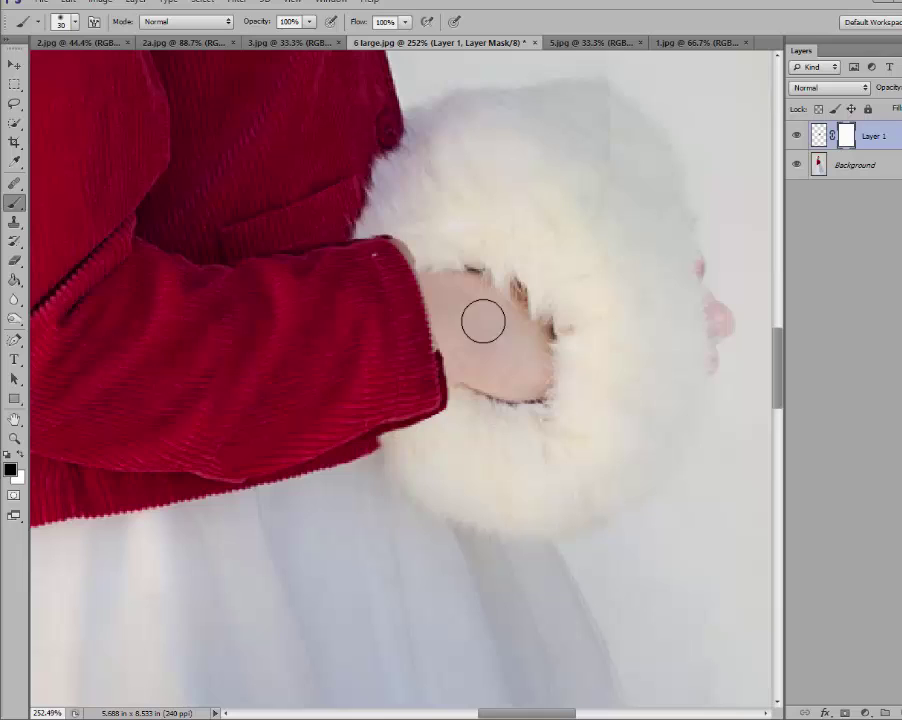
key(bracketleft)
key(bracketleft)
key(bracketleft)
key(bracketleft)
key(bracketleft)
key(bracketleft)
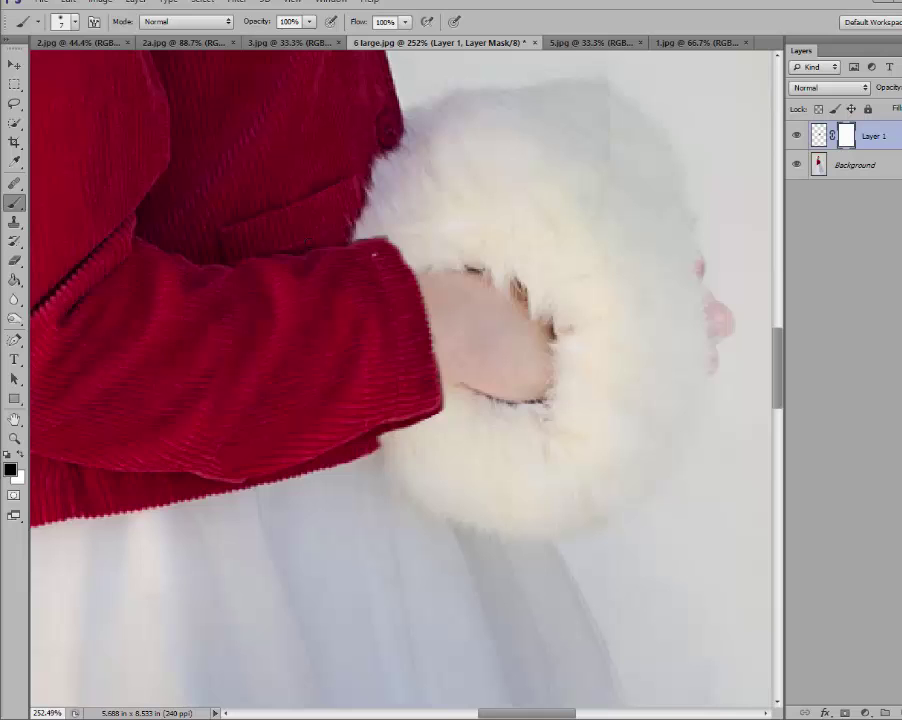
scroll(395, 549, down, 10)
Switch to the 2a.jpg document to view the finished gazebo composite
scroll(480, 372, up, 3)
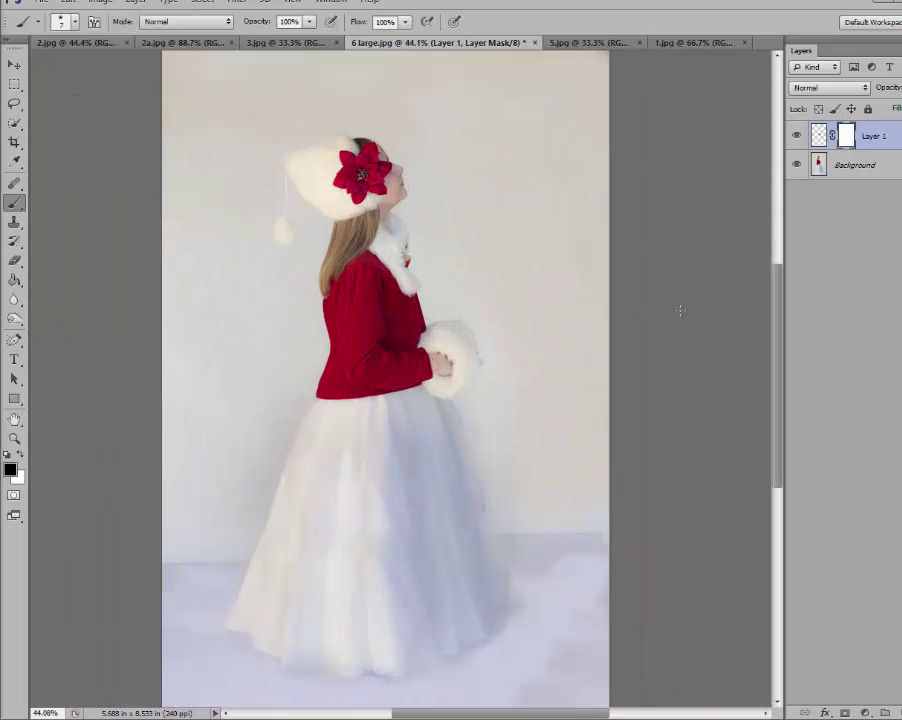
scroll(524, 252, down, 2)
scroll(476, 280, up, 1)
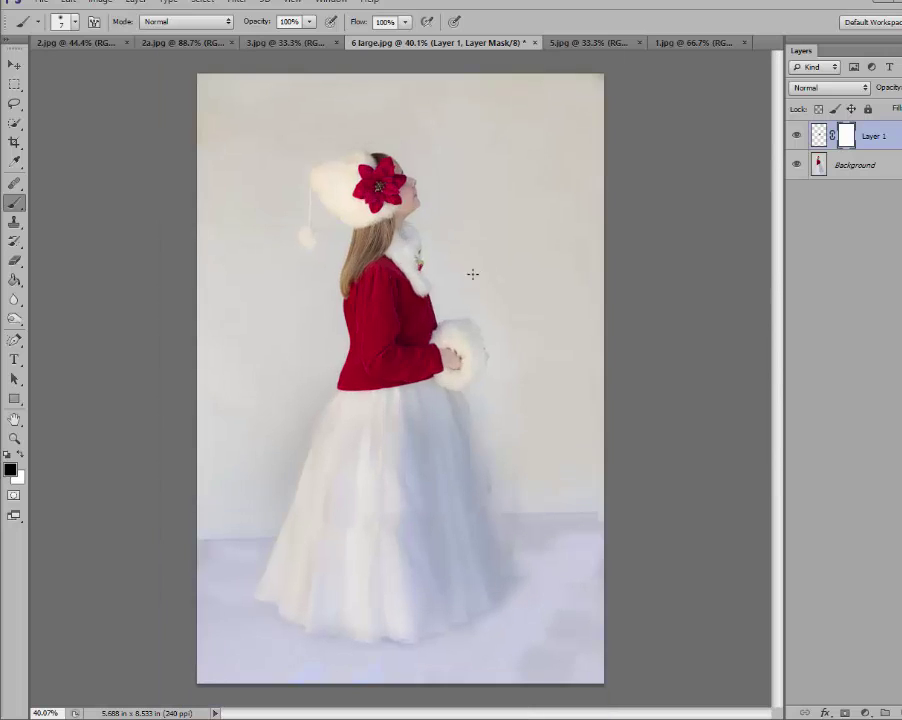
click(175, 44)
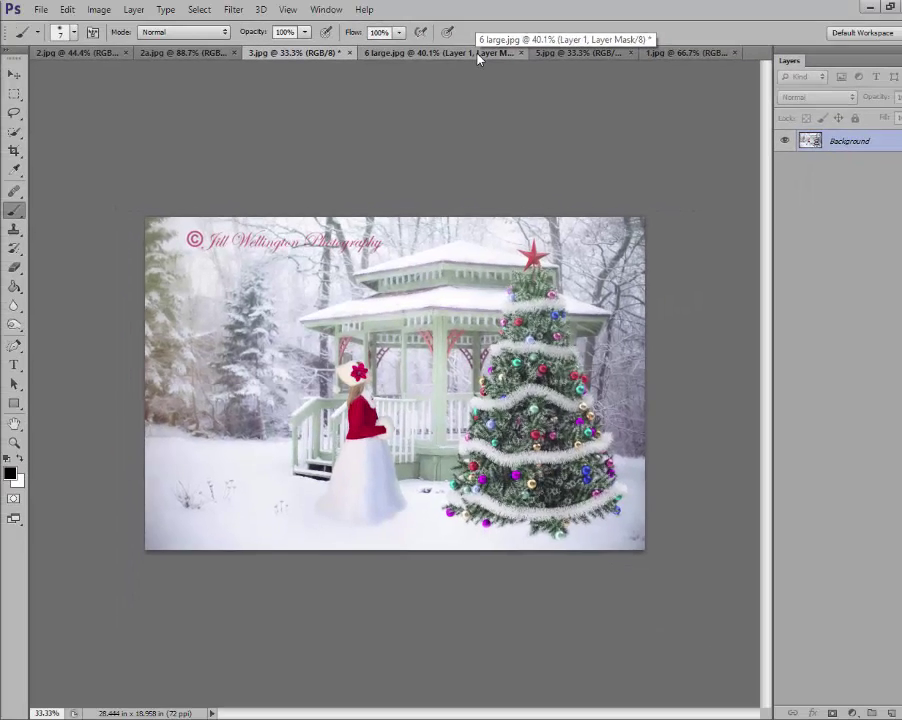
In 5.jpg, lasso-select the right side of the white dress
click(479, 55)
click(549, 53)
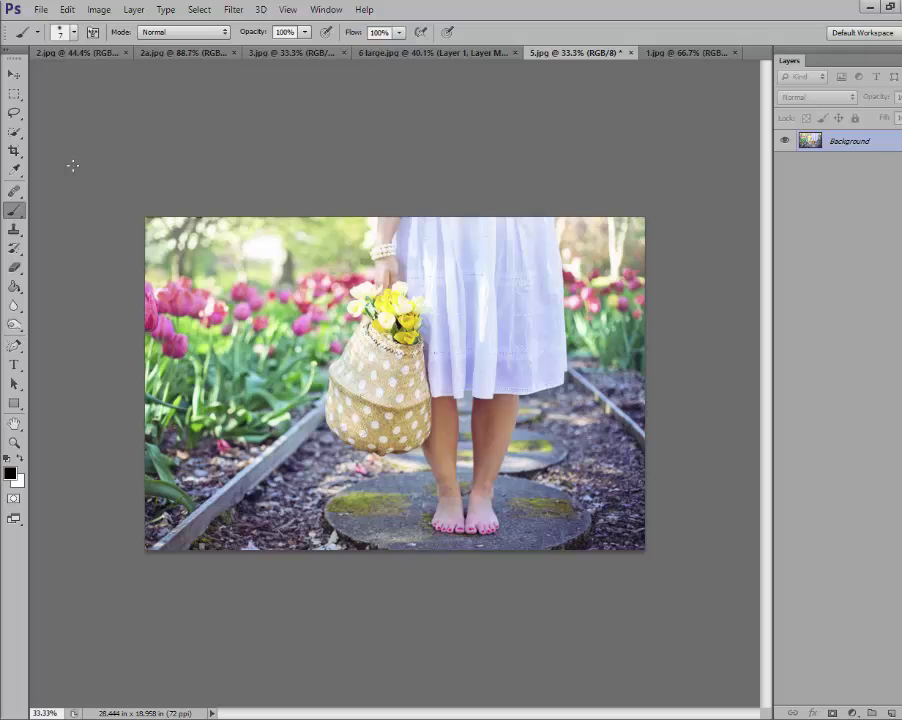
click(14, 112)
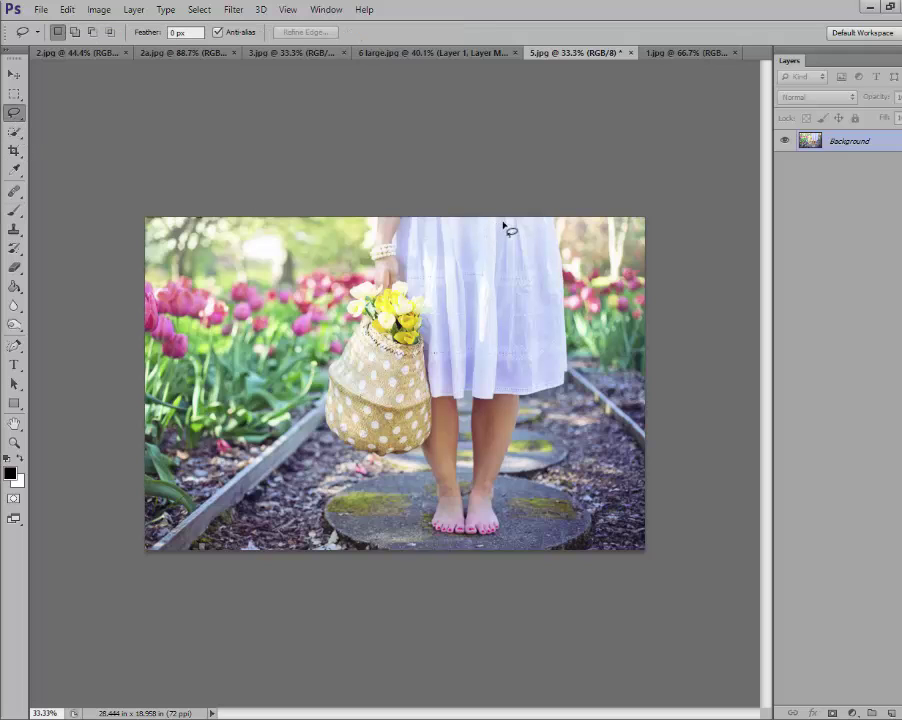
drag(509, 218, 522, 397)
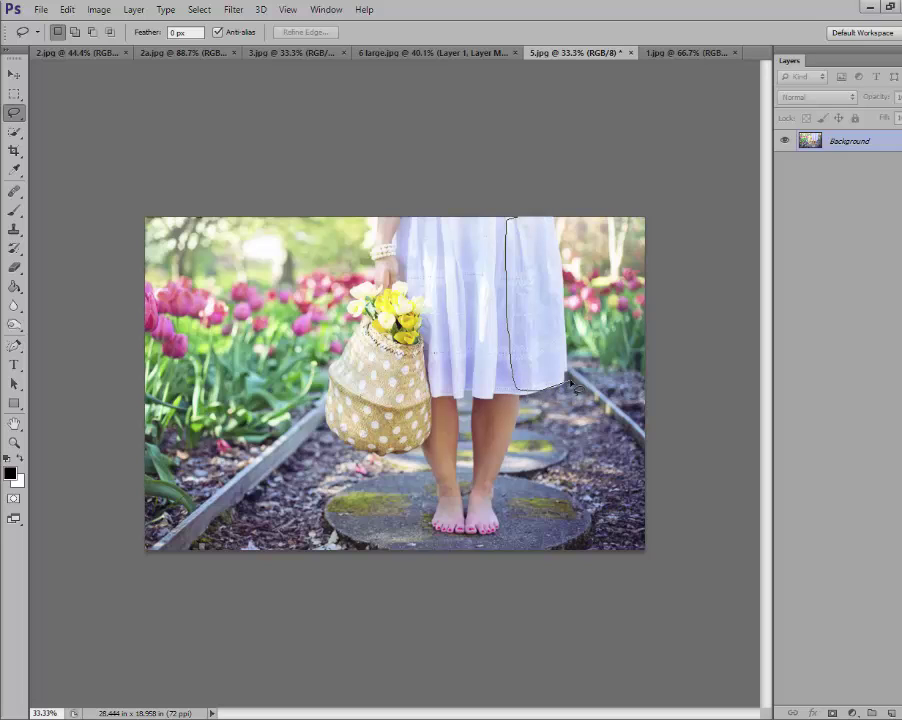
mouse_move(573, 355)
mouse_down()
mouse_move(556, 236)
mouse_move(530, 220)
mouse_move(510, 225)
mouse_move(509, 215)
mouse_up()
Copy the selected dress strip to a new layer and shift it right
key(ctrl+j)
key(v)
drag(532, 383, 561, 380)
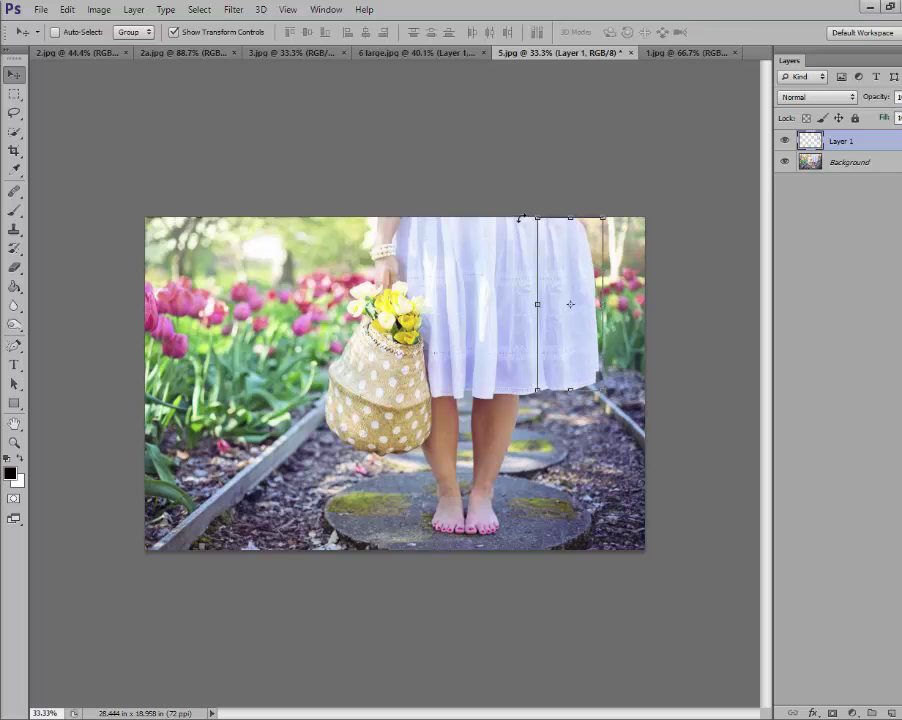
Rotate the strip about -23.88°, scale it to 138.60%, skew it outward, and apply
drag(538, 220, 476, 226)
drag(589, 291, 584, 275)
drag(567, 379, 558, 385)
drag(634, 366, 641, 351)
drag(492, 223, 486, 209)
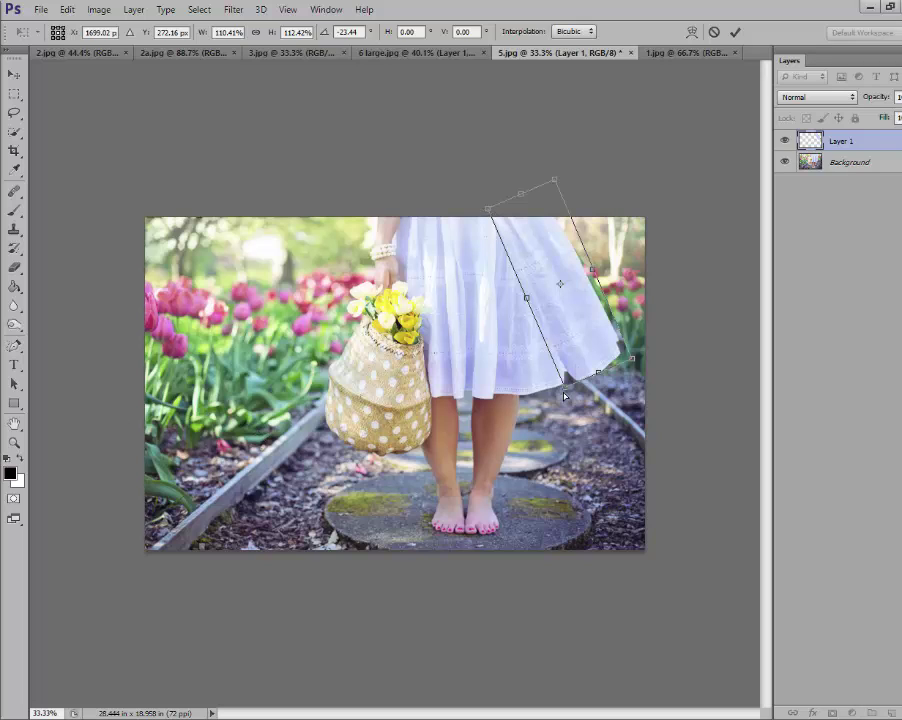
drag(568, 391, 549, 397)
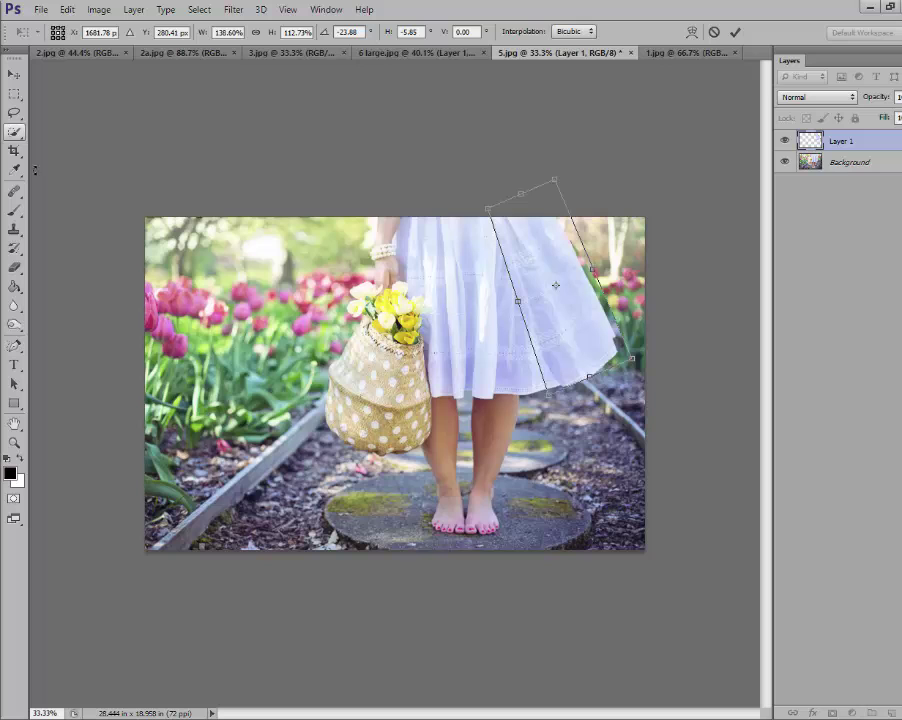
click(15, 94)
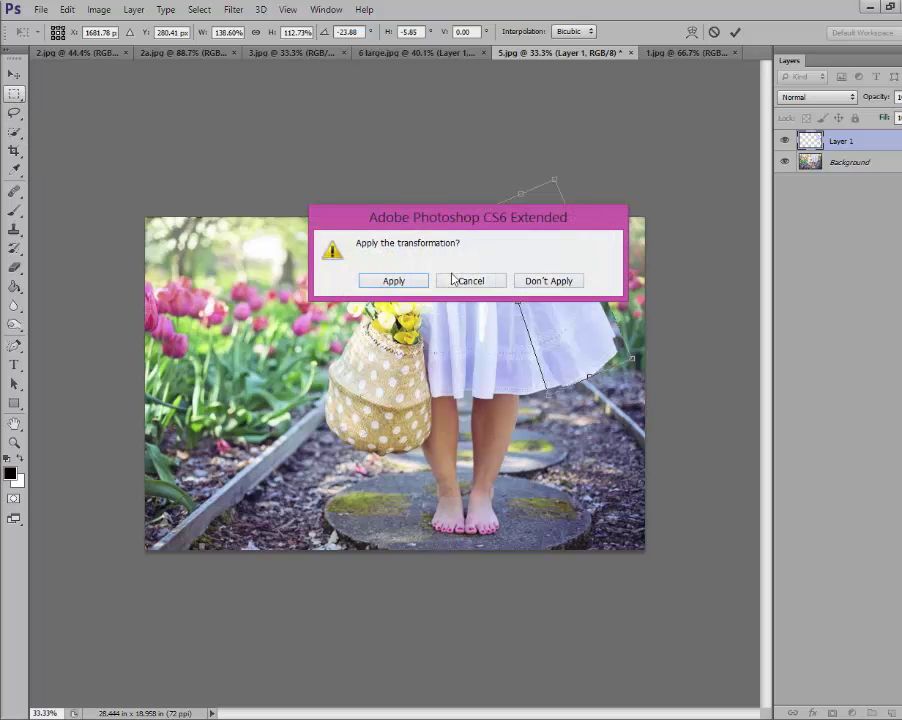
click(393, 281)
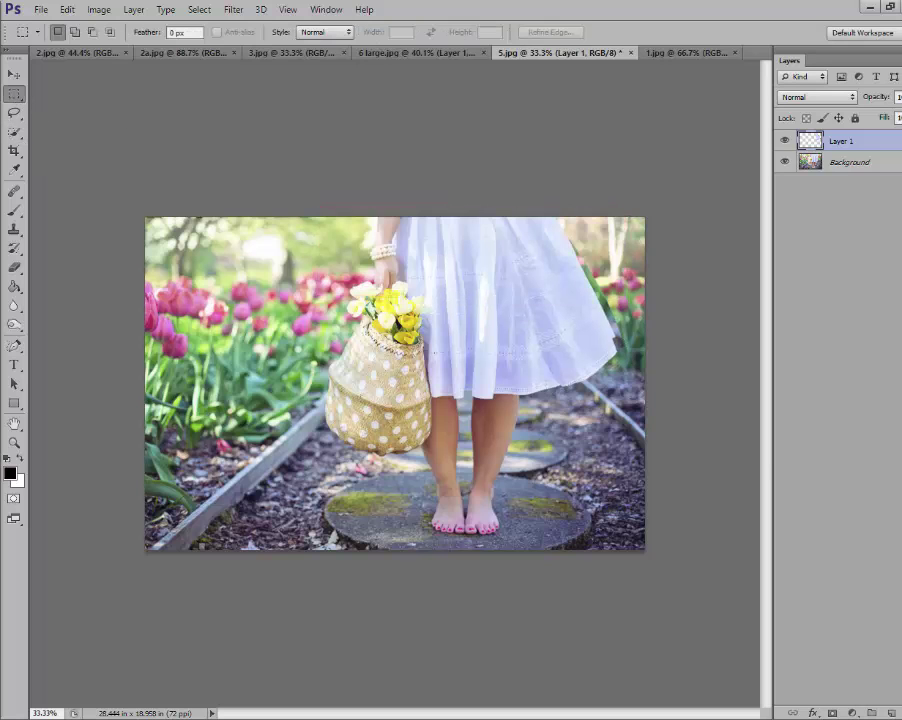
Mask the flared strip's edges with a black brush and flatten into Background
click(831, 713)
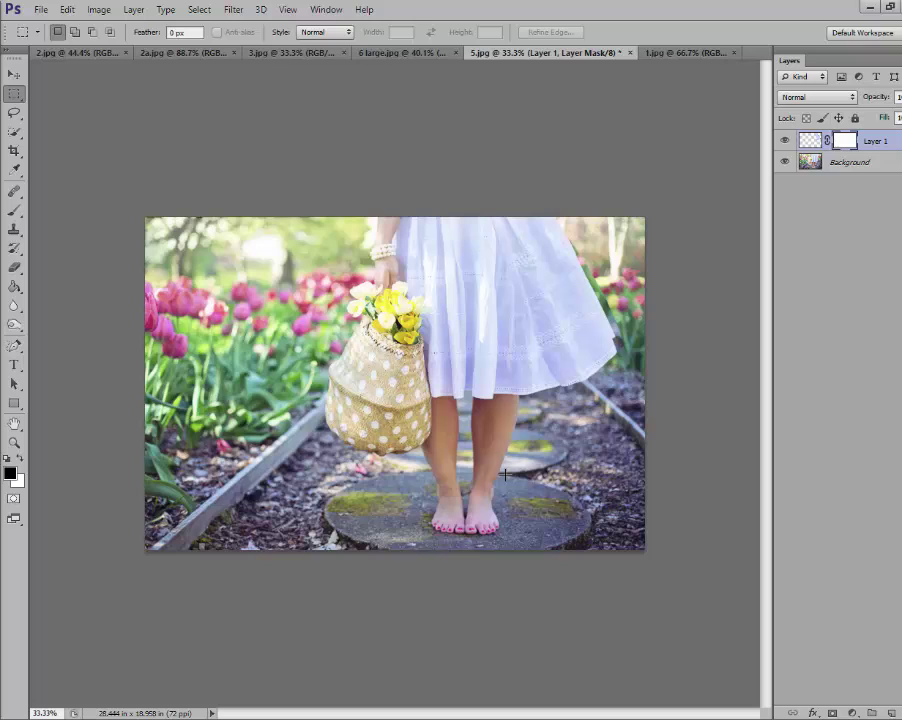
click(14, 210)
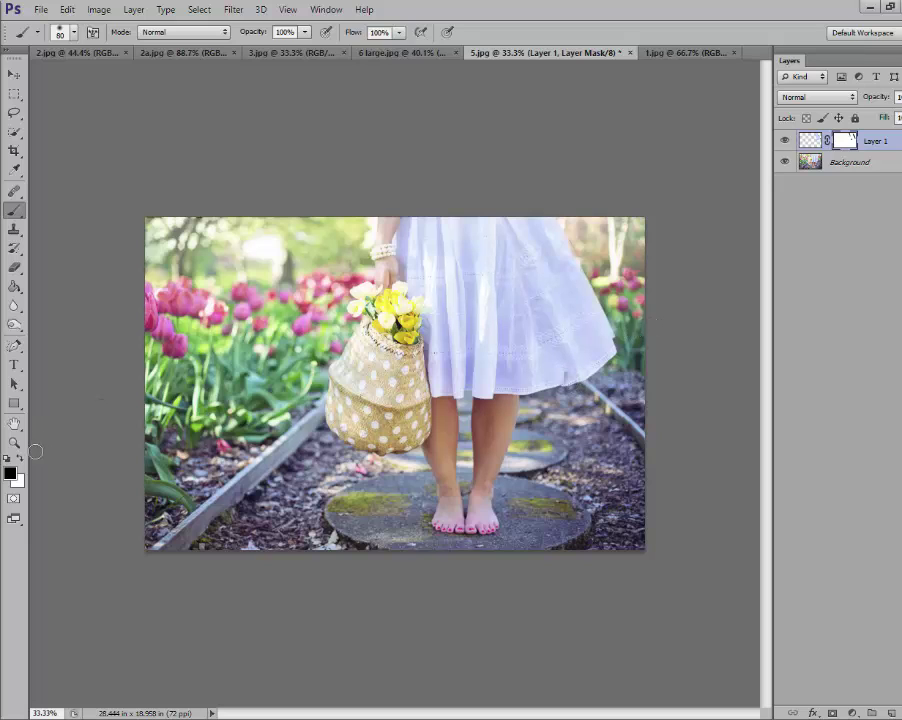
click(21, 461)
click(20, 460)
right_click(842, 168)
click(801, 290)
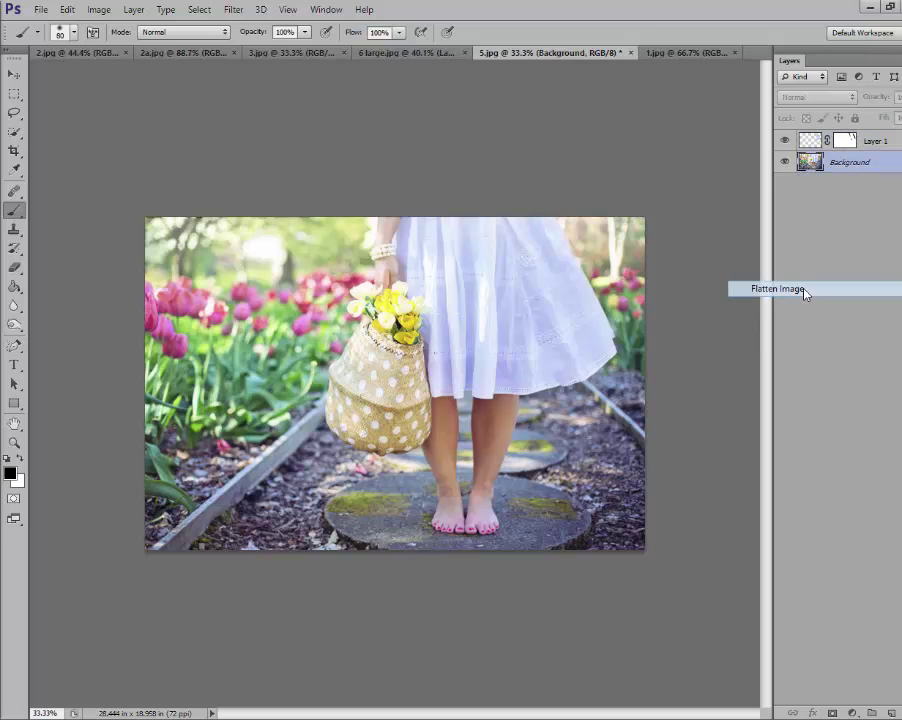
Lasso a middle fold of the dress and copy it to a new layer
click(14, 112)
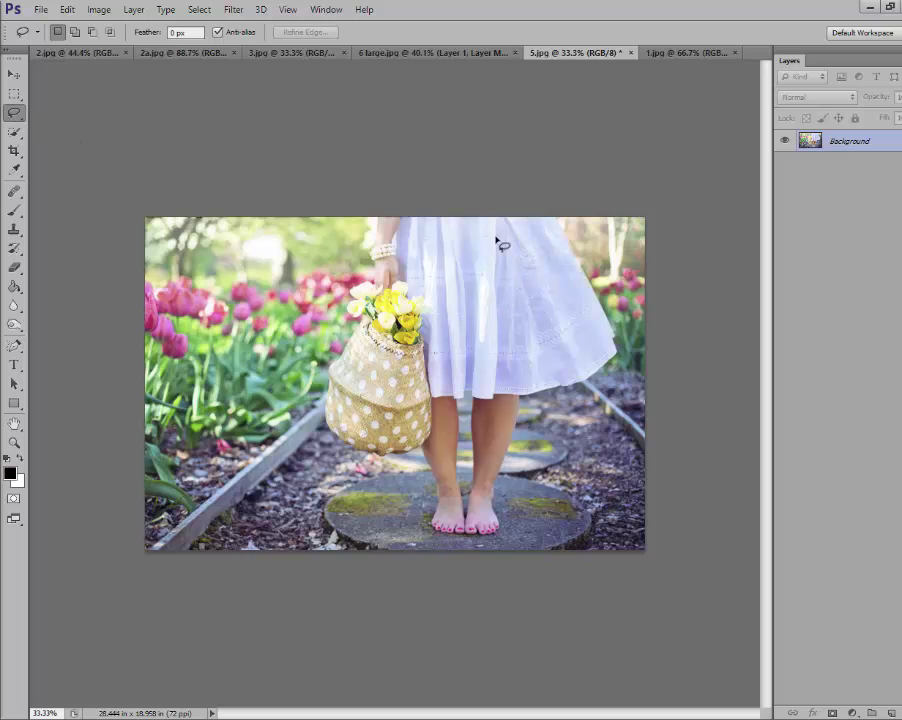
mouse_move(458, 219)
mouse_down()
mouse_move(438, 228)
mouse_move(441, 352)
mouse_move(456, 398)
mouse_move(477, 346)
mouse_move(479, 280)
mouse_move(472, 228)
mouse_move(457, 219)
mouse_up()
key(ctrl+j)
Shift the fold right, rotate it -16.72°, and apply the transform
click(14, 73)
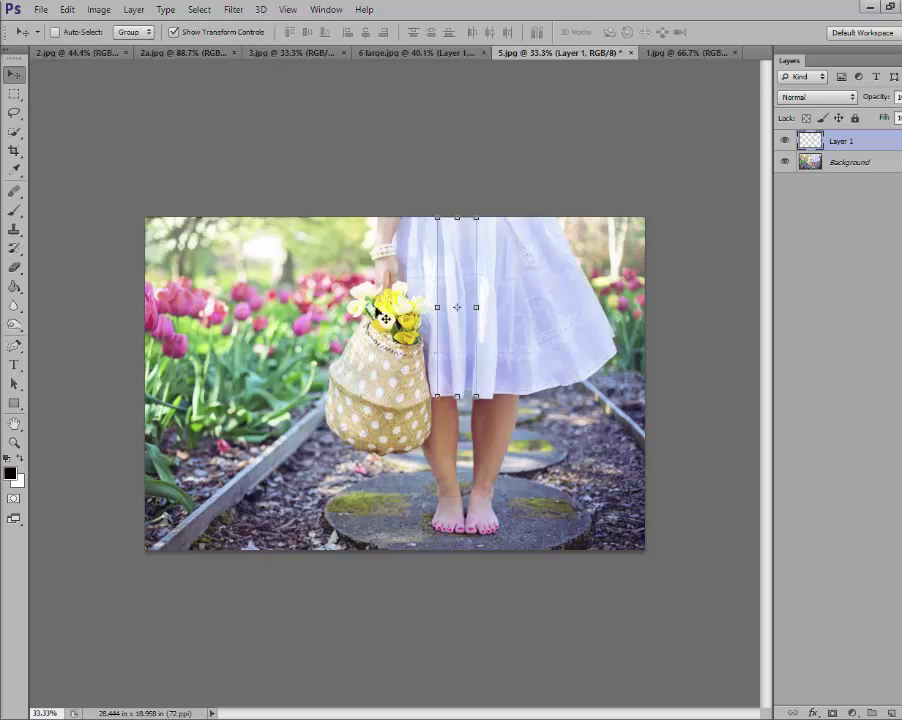
drag(457, 317, 562, 294)
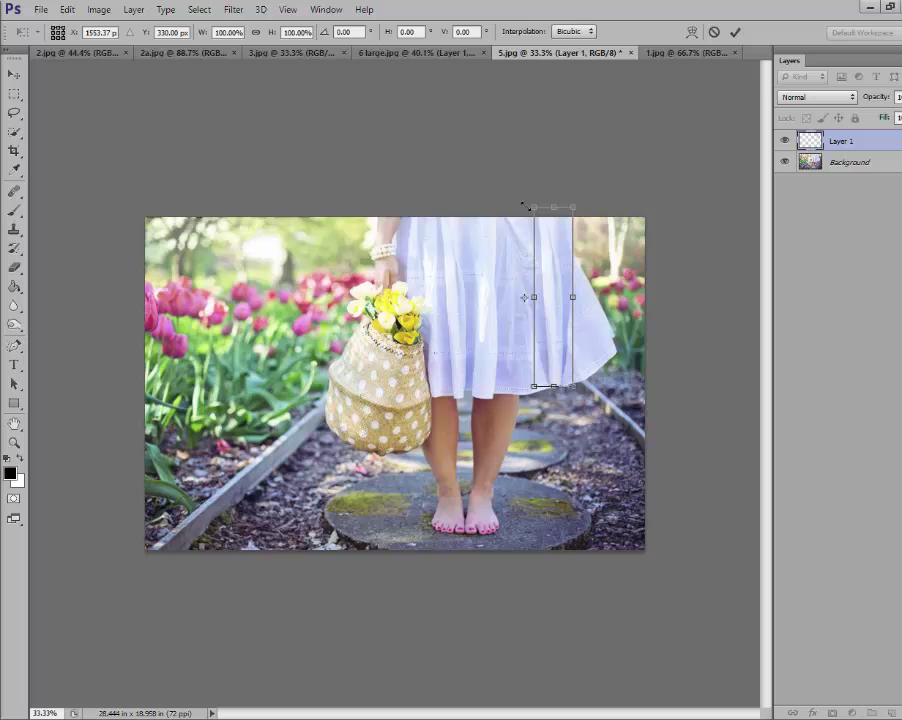
drag(522, 207, 498, 210)
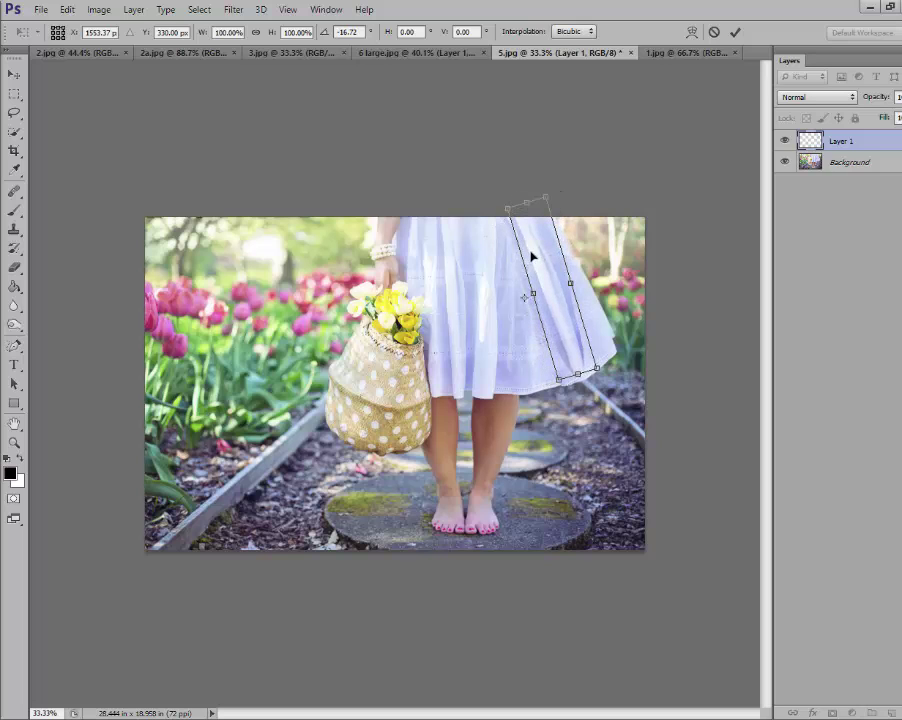
mouse_move(533, 255)
mouse_down()
mouse_move(531, 267)
mouse_move(516, 242)
mouse_move(519, 268)
mouse_move(517, 258)
mouse_up()
click(14, 93)
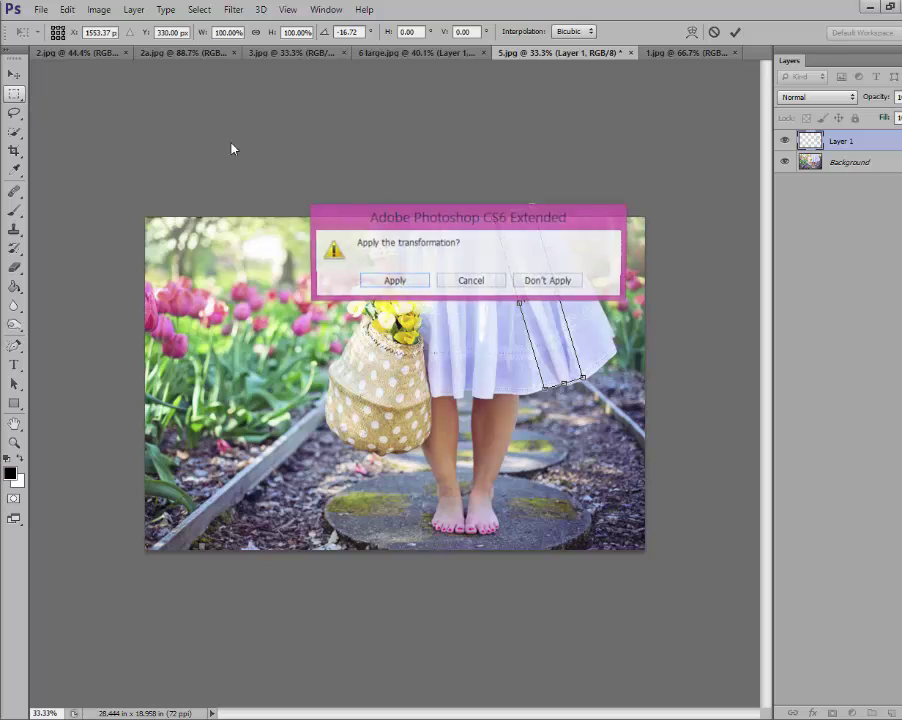
click(390, 279)
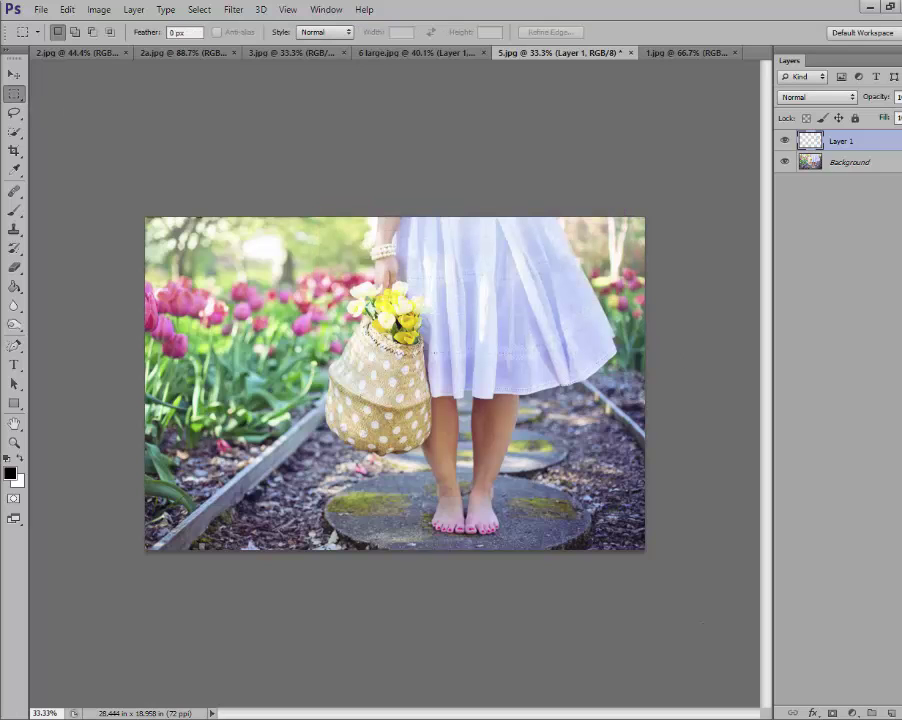
Give the rotated fold on Layer 1 a layer mask and brush its hard edges away in black
click(832, 713)
click(14, 210)
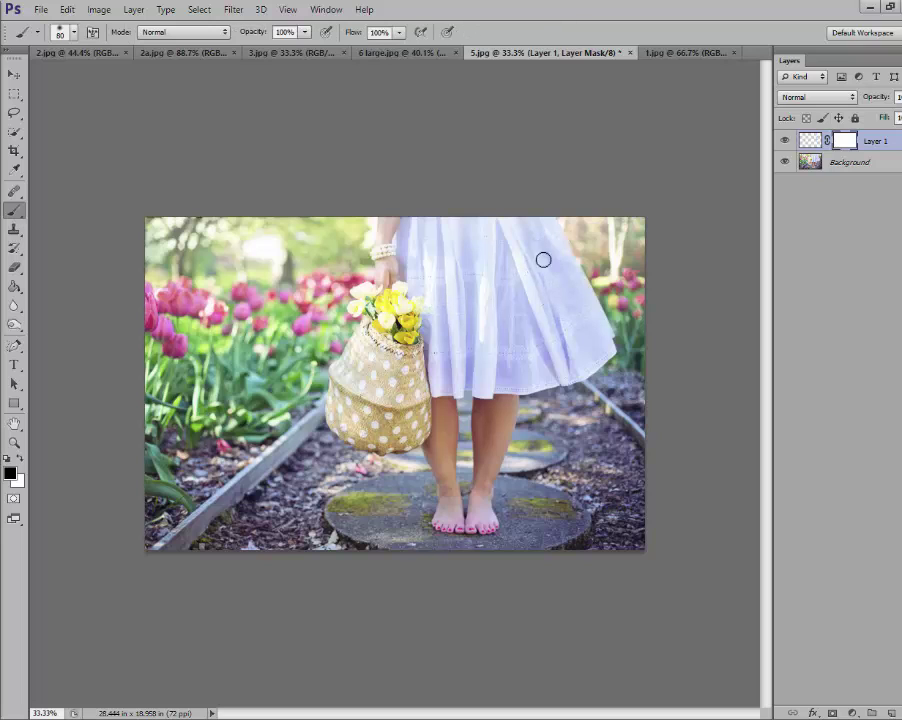
mouse_move(568, 319)
mouse_down()
mouse_move(576, 370)
mouse_move(536, 376)
mouse_move(544, 364)
mouse_move(529, 327)
mouse_up()
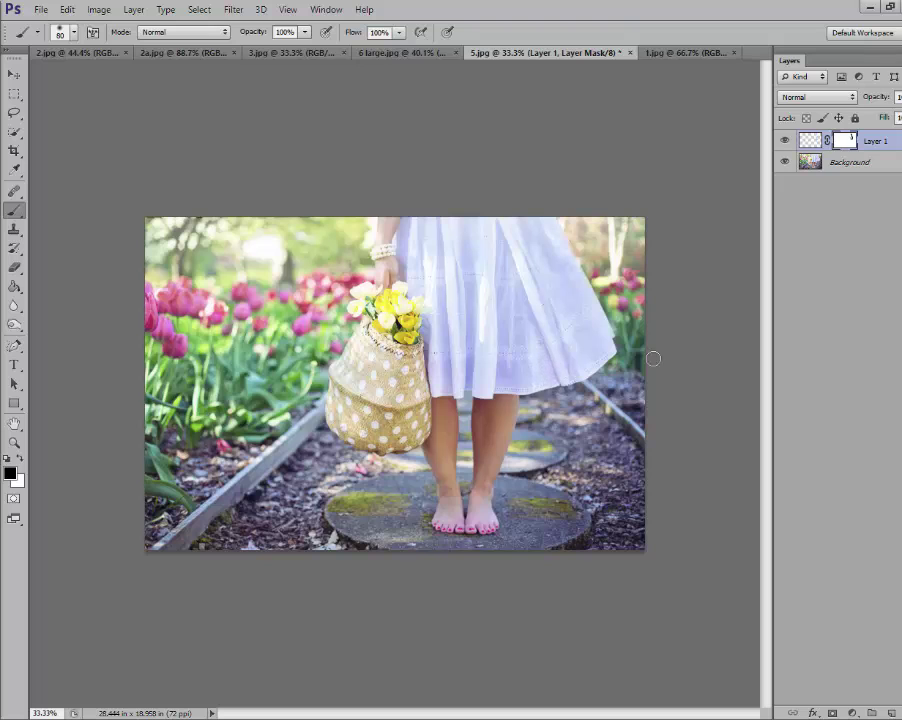
Bring up 1.jpg, the 'Add a Kick to a Skirt' before-and-after poster
click(655, 52)
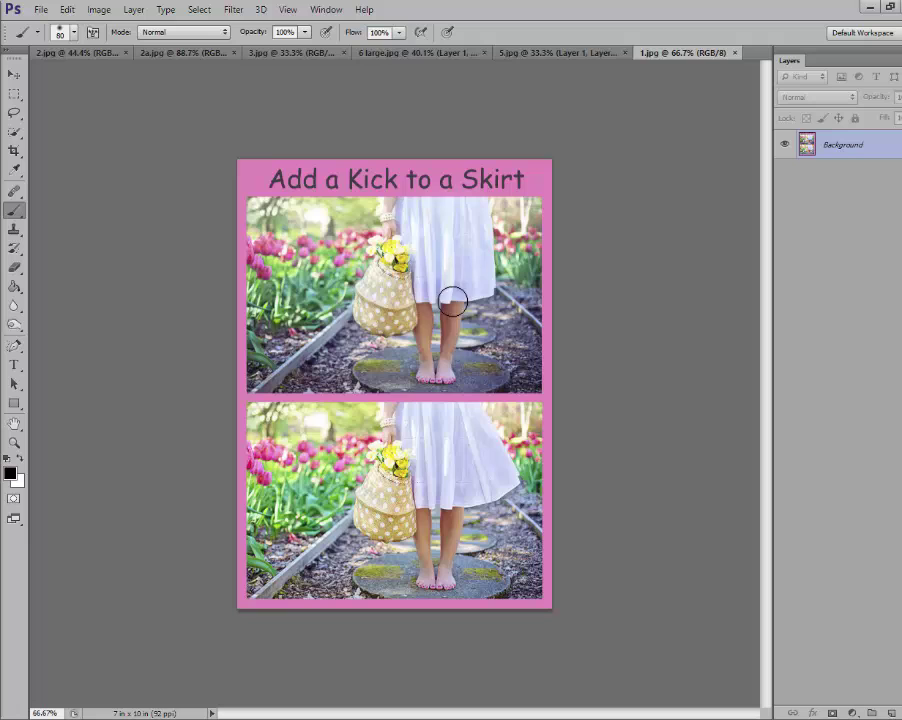